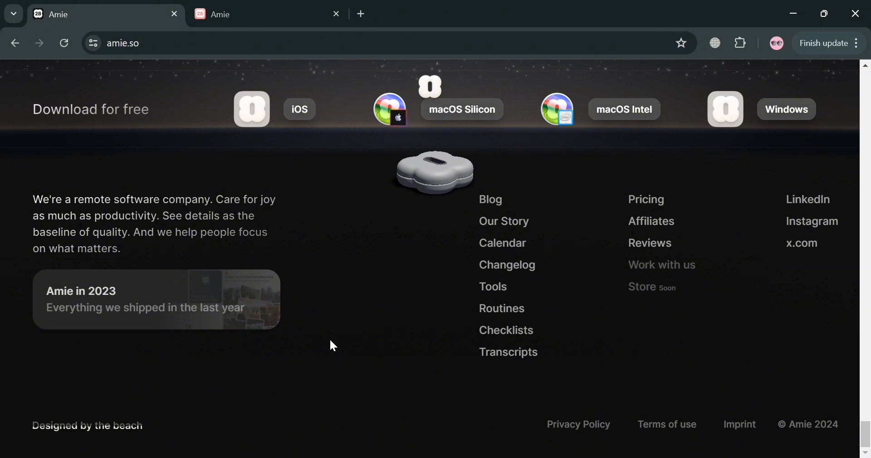
# Switch to the calendar.amie.so tab, showing the Jun 23–29, 2024 week beside All todos
pyautogui.scroll(8, 333, 322)
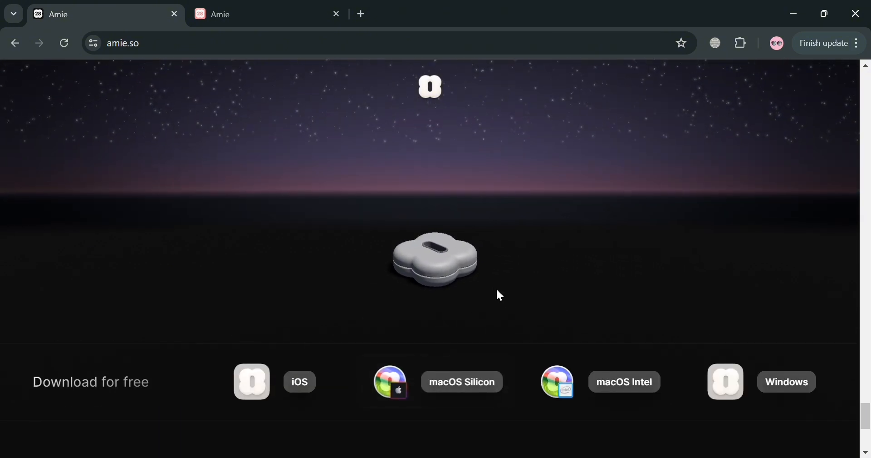
pyautogui.scroll(10, 492, 288)
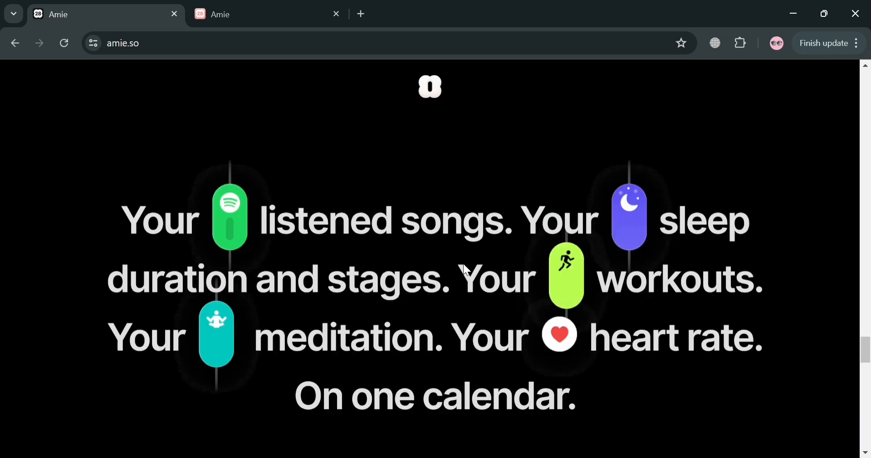
pyautogui.scroll(4, 470, 274)
pyautogui.scroll(2, 702, 272)
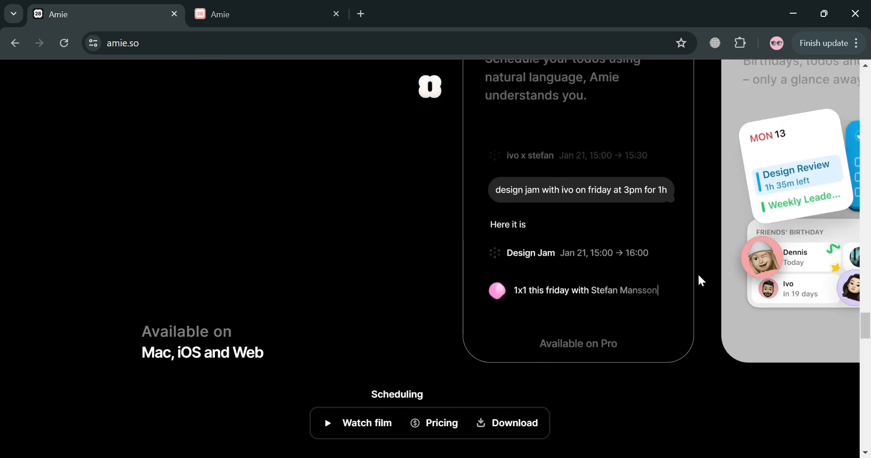
pyautogui.scroll(10, 442, 308)
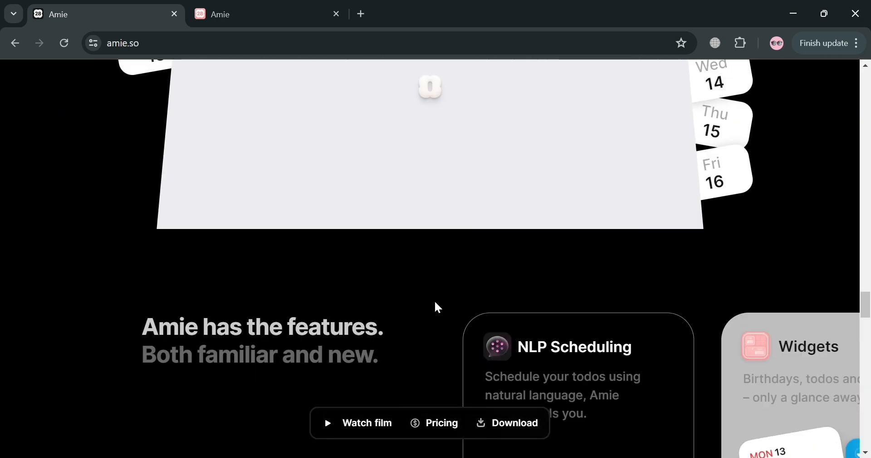
pyautogui.scroll(10, 436, 299)
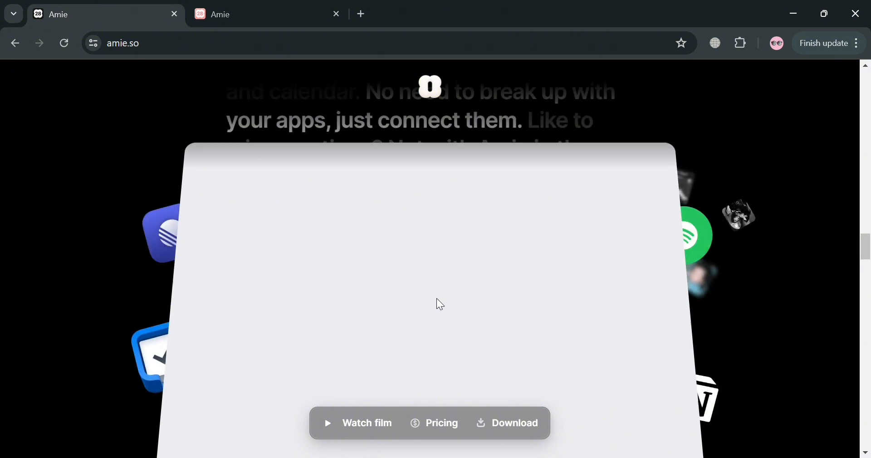
pyautogui.scroll(3, 437, 296)
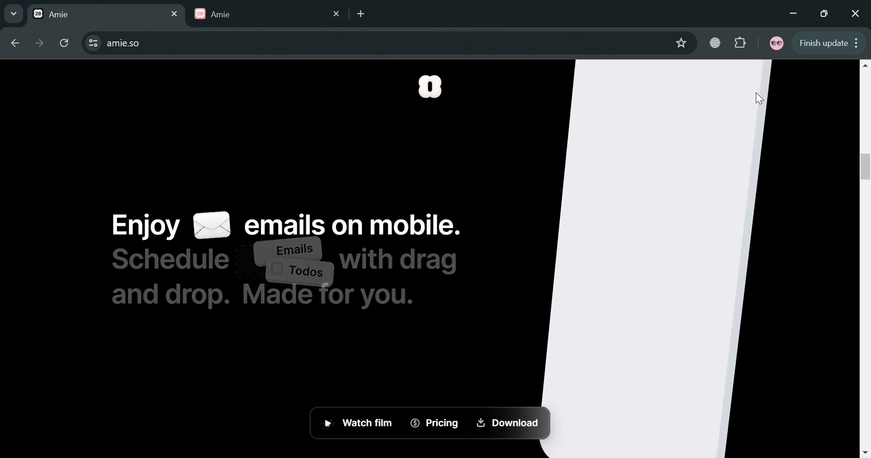
pyautogui.scroll(2, 492, 296)
pyautogui.scroll(6, 836, 173)
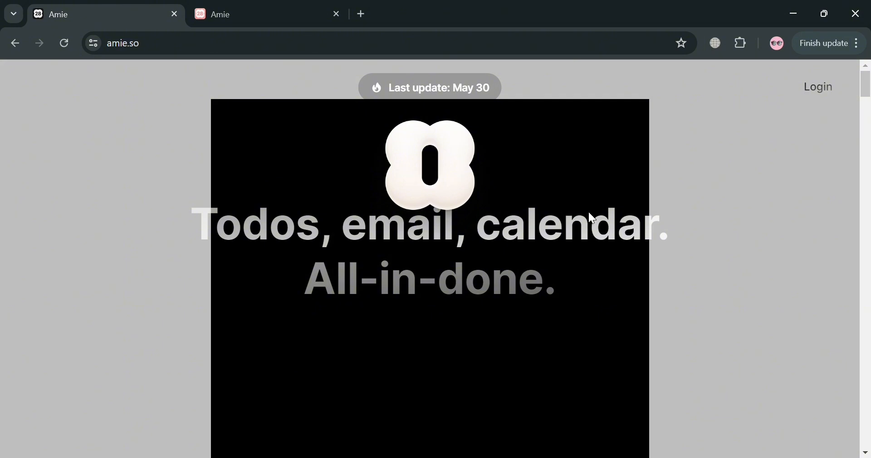
pyautogui.click(266, 8)
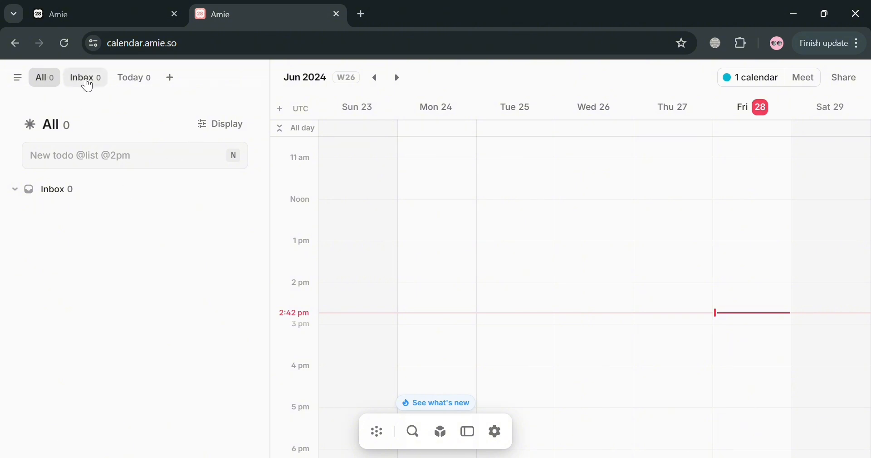
pyautogui.click(142, 91)
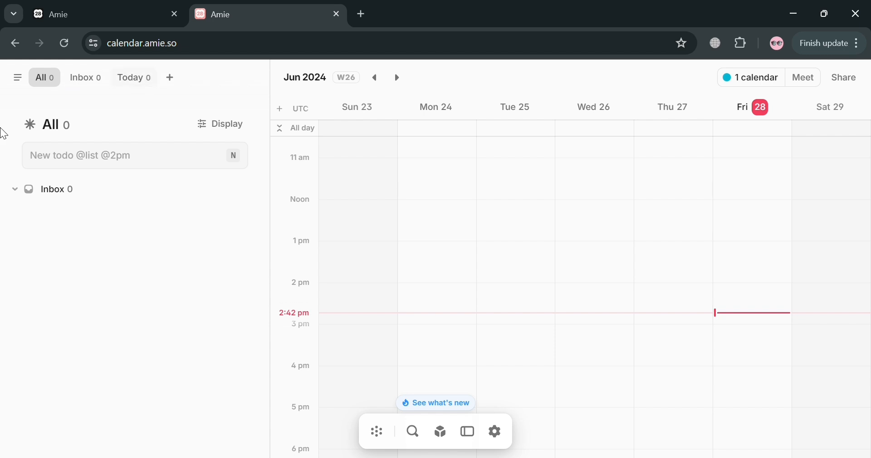
pyautogui.click(17, 77)
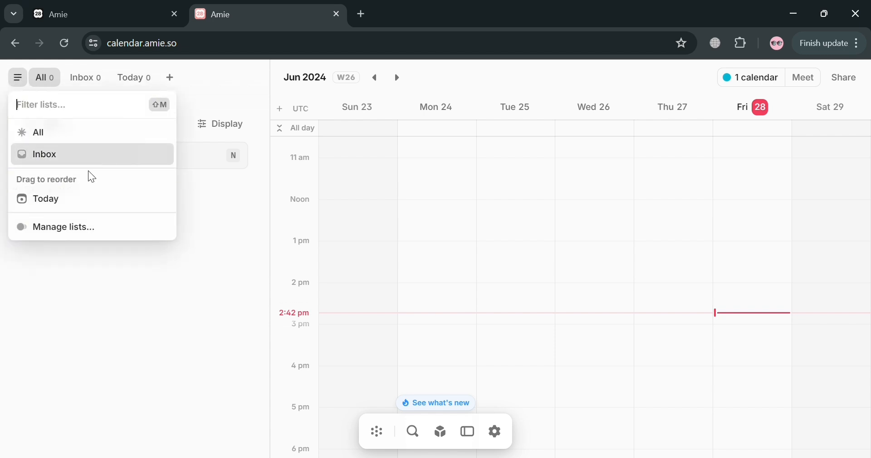
pyautogui.click(148, 296)
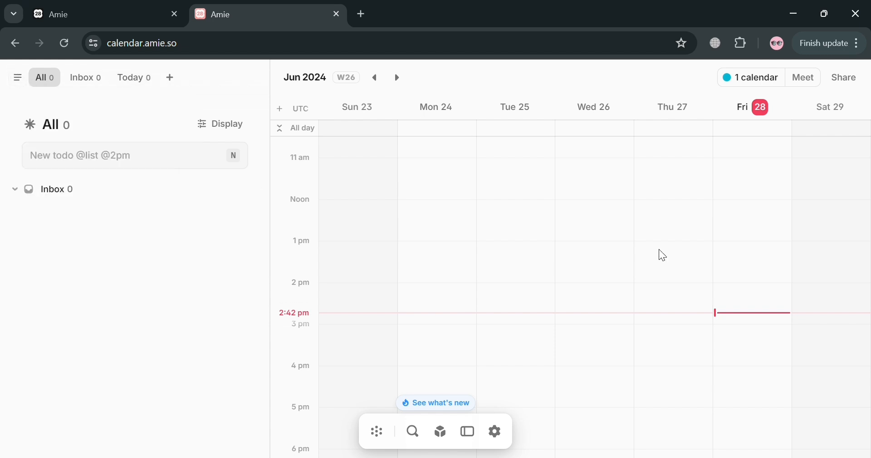
pyautogui.scroll(-3, 586, 340)
pyautogui.scroll(8, 575, 344)
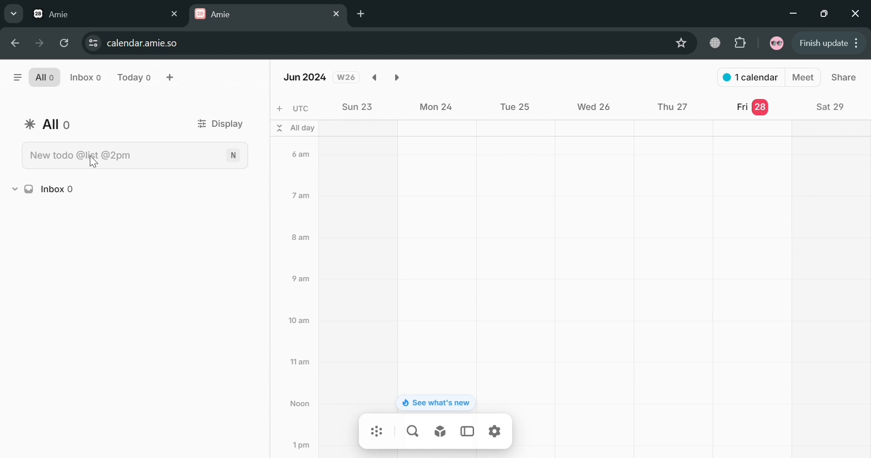
# Create a new todo list named TO DO THIS MONTH
pyautogui.click(86, 78)
pyautogui.click(134, 78)
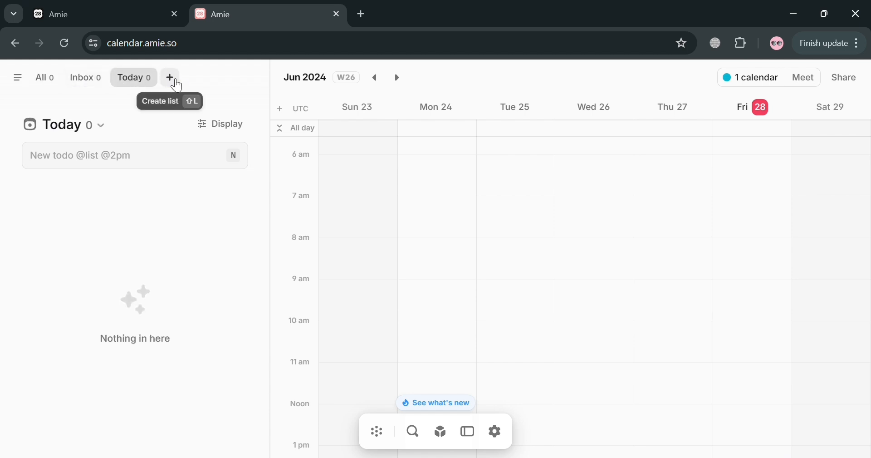
pyautogui.click(176, 84)
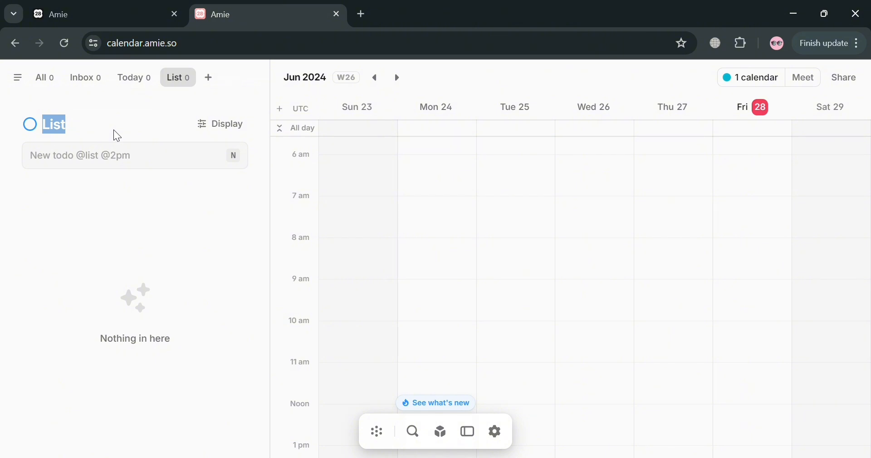
pyautogui.write('TO DO THIS')
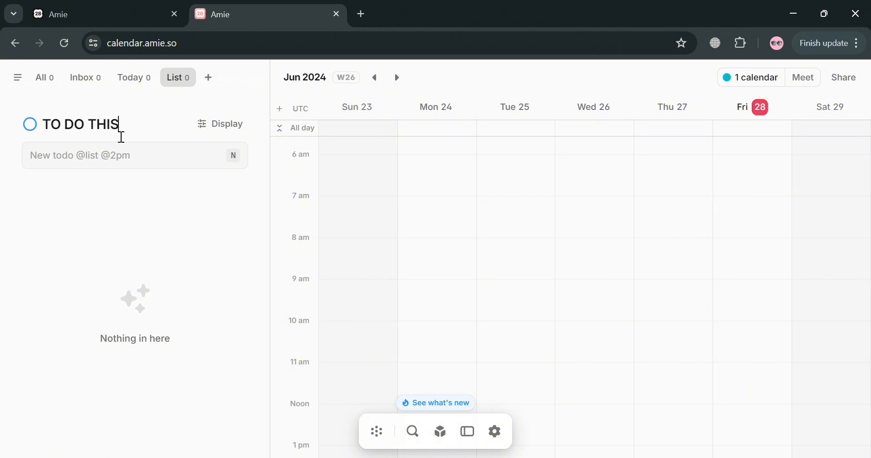
pyautogui.write(' MONTH')
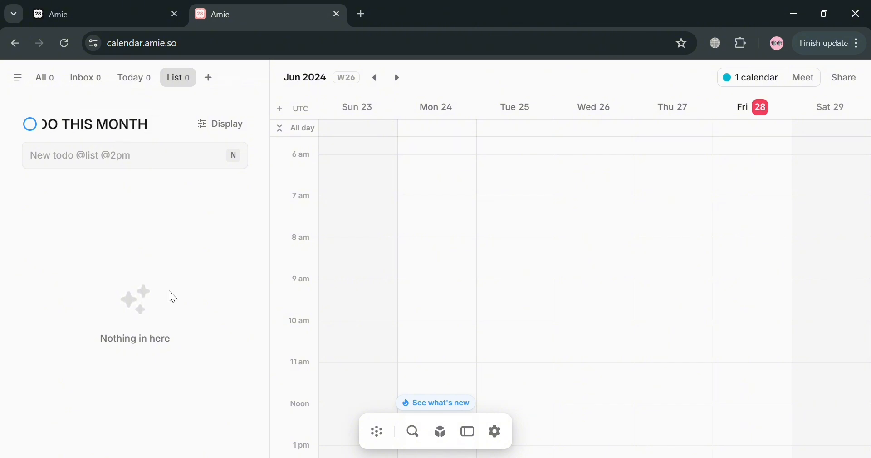
pyautogui.press('Return')
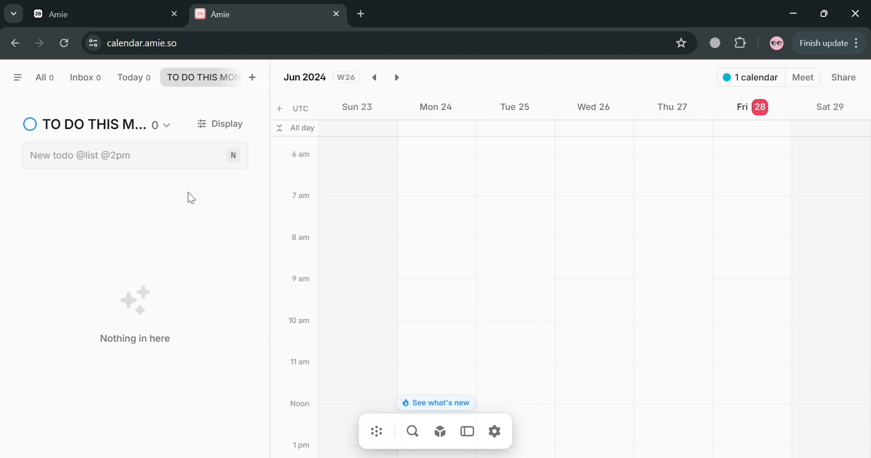
# Add the todo DO HOUSEHOLD CHORES to the TO DO THIS MONTH list
pyautogui.click(51, 81)
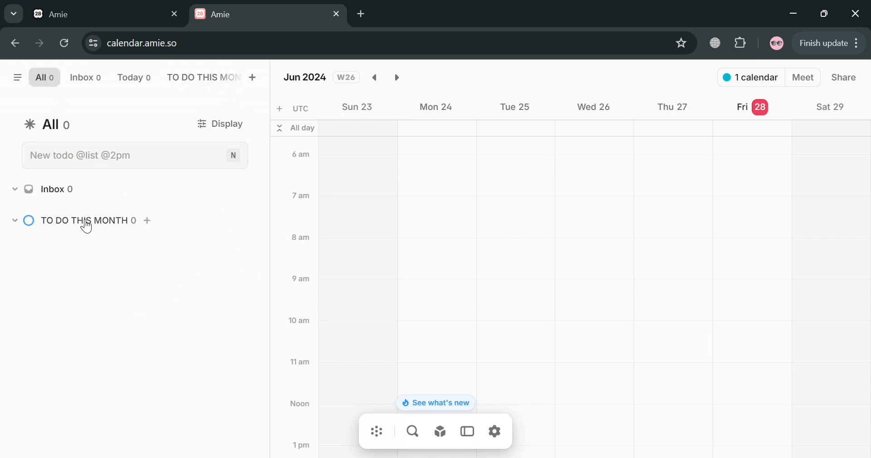
pyautogui.click(17, 222)
pyautogui.click(17, 222)
pyautogui.click(148, 221)
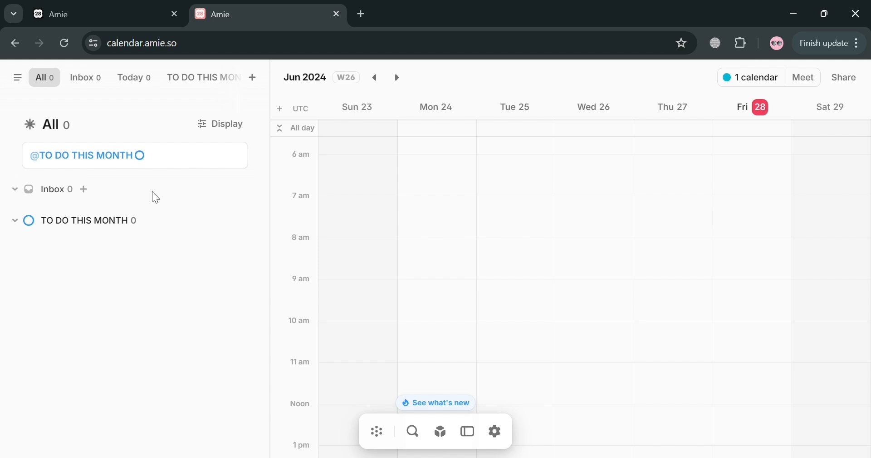
pyautogui.write('DO HOUSEHOL')
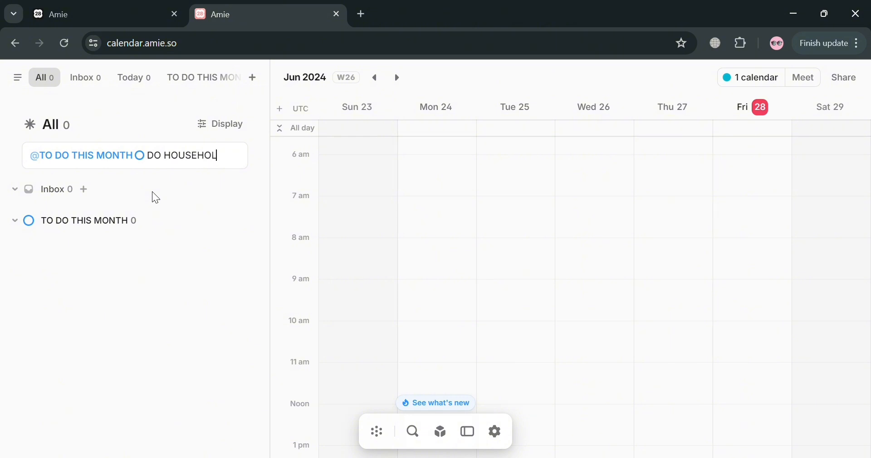
pyautogui.write('D CHORES')
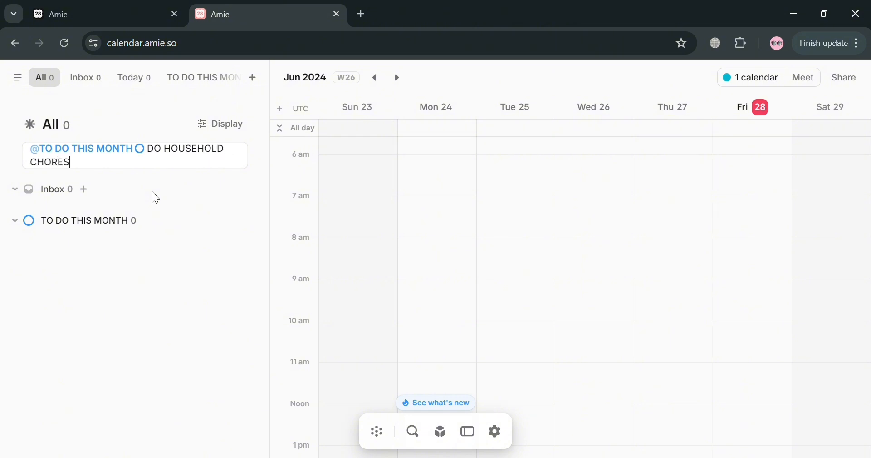
pyautogui.click(175, 287)
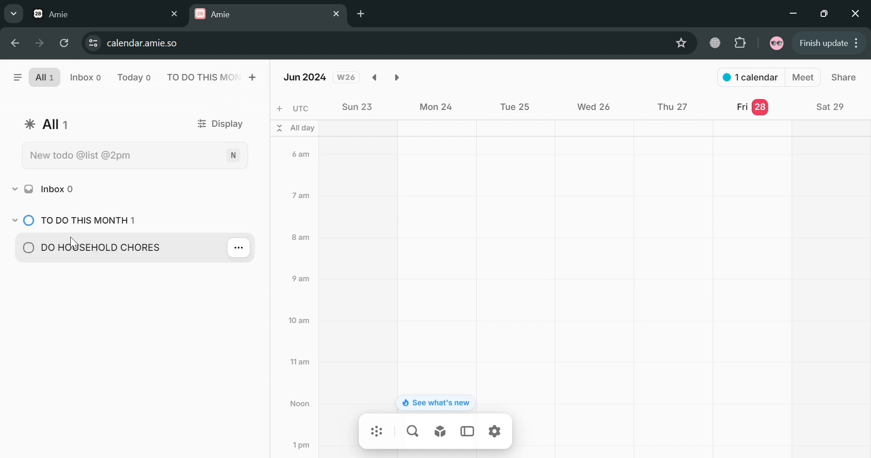
# Set the DO HOUSEHOLD CHORES todo's duration to 3h
pyautogui.click(245, 255)
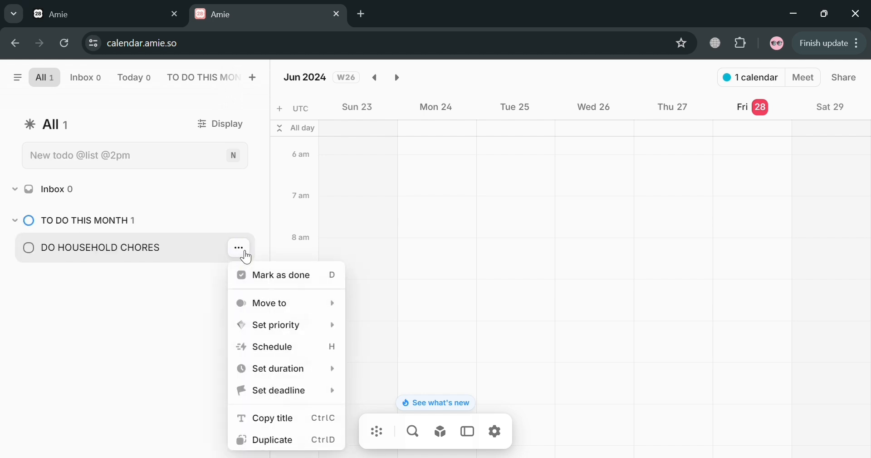
pyautogui.moveTo(297, 307)
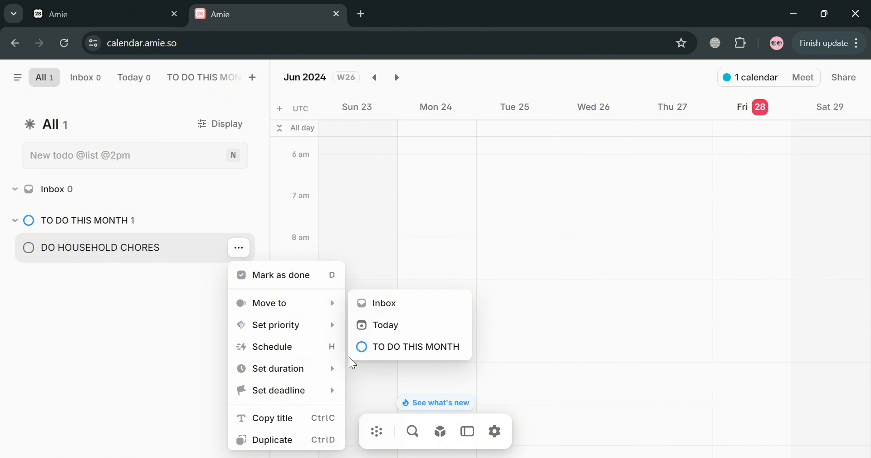
pyautogui.moveTo(298, 324)
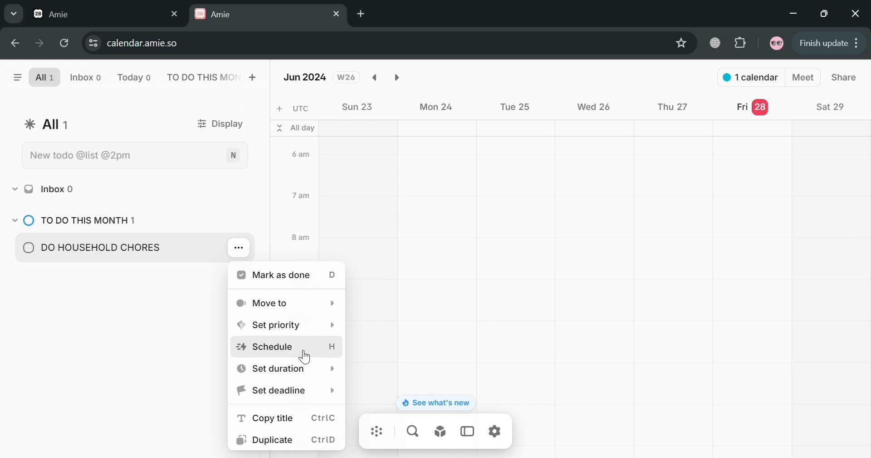
pyautogui.moveTo(297, 384)
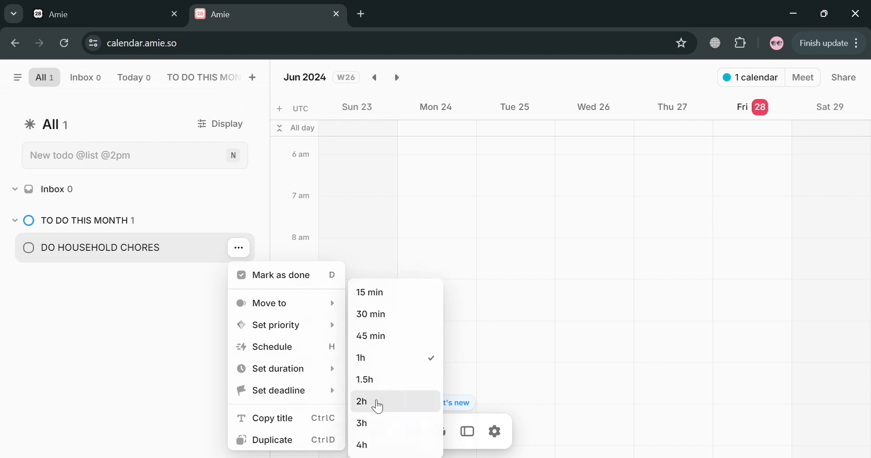
pyautogui.click(403, 427)
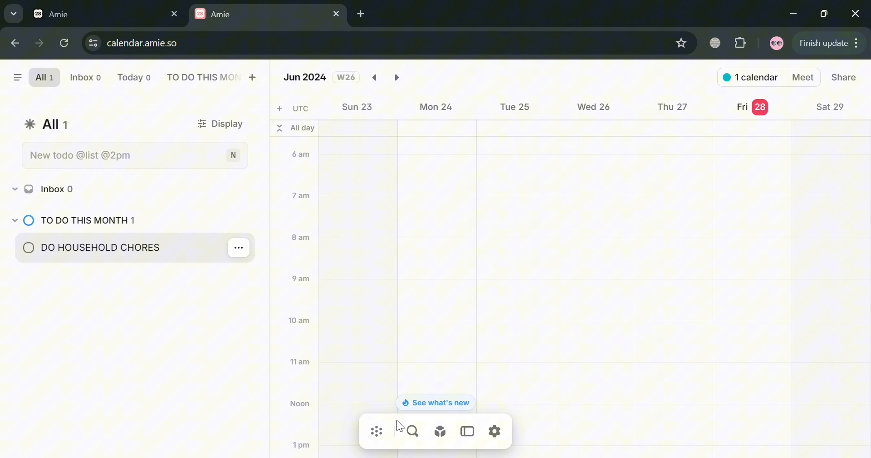
# Give the chores todo a June 30 deadline
pyautogui.click(246, 257)
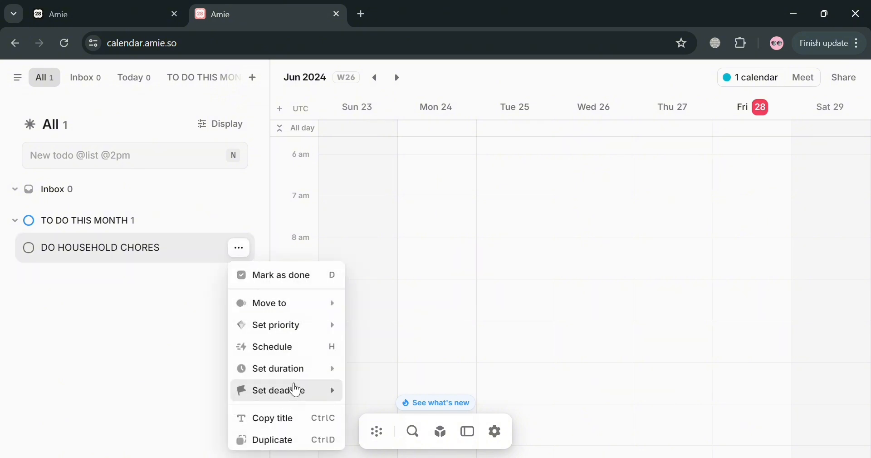
pyautogui.moveTo(297, 375)
pyautogui.moveTo(334, 394)
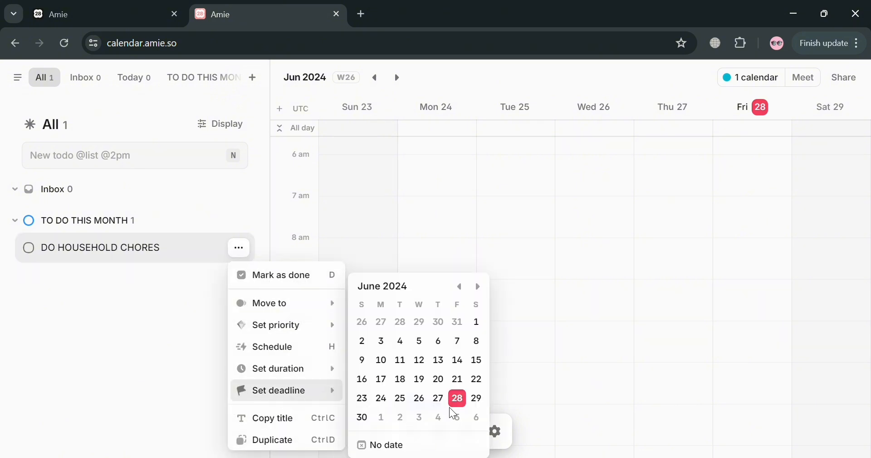
pyautogui.click(372, 419)
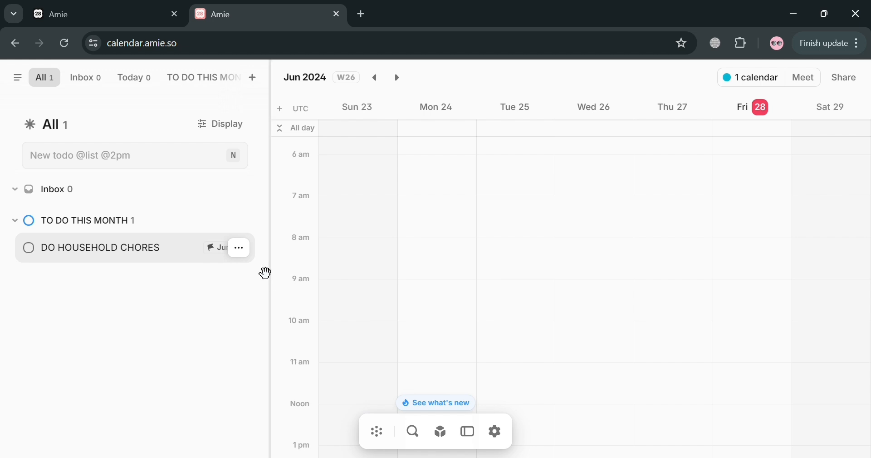
pyautogui.click(246, 255)
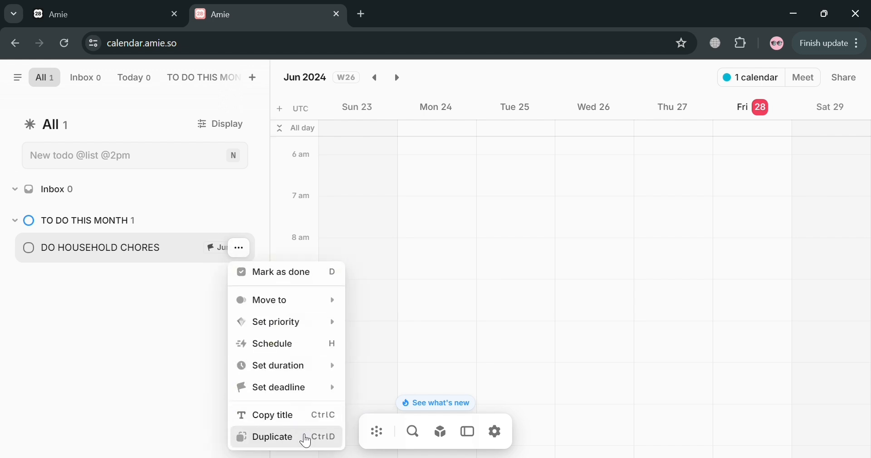
# Add a FINISH THE PROJECT todo to the TO DO THIS MONTH list
pyautogui.click(130, 305)
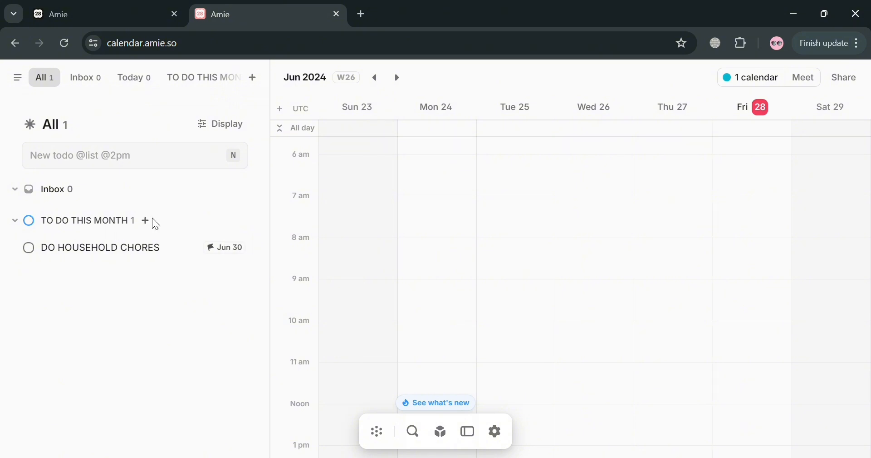
pyautogui.click(146, 221)
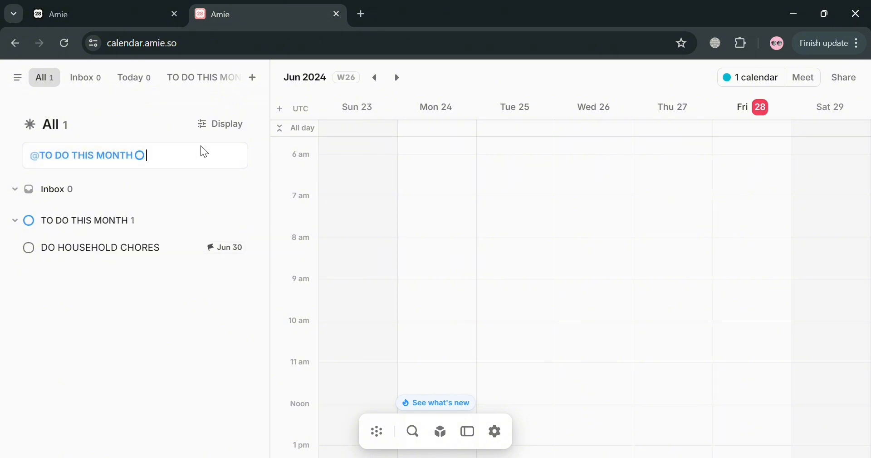
pyautogui.write('MAKE')
pyautogui.press('BackSpace')
pyautogui.press('BackSpace')
pyautogui.press('BackSpace')
pyautogui.press('BackSpace')
pyautogui.write('FINISH THE PROJECT')
pyautogui.press('Return')
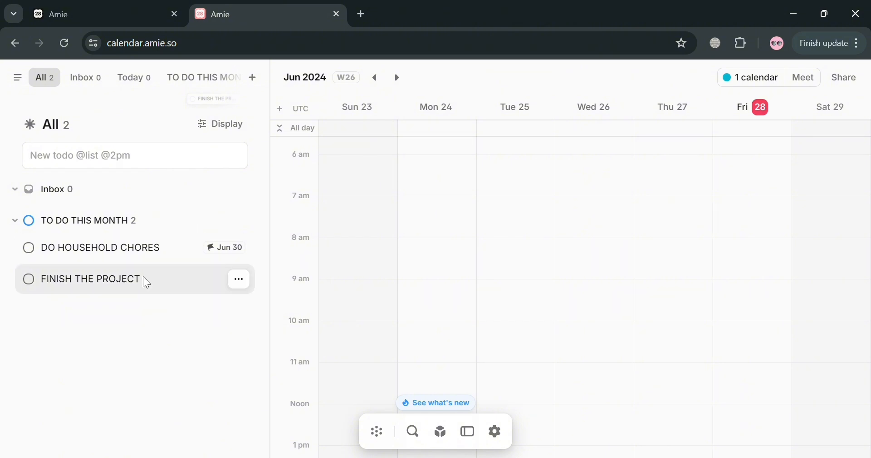
pyautogui.click(178, 282)
pyautogui.click(179, 282)
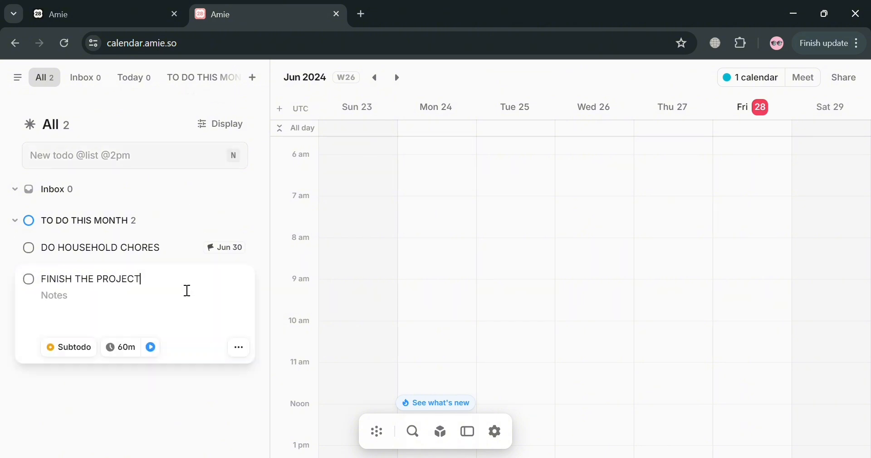
pyautogui.click(169, 234)
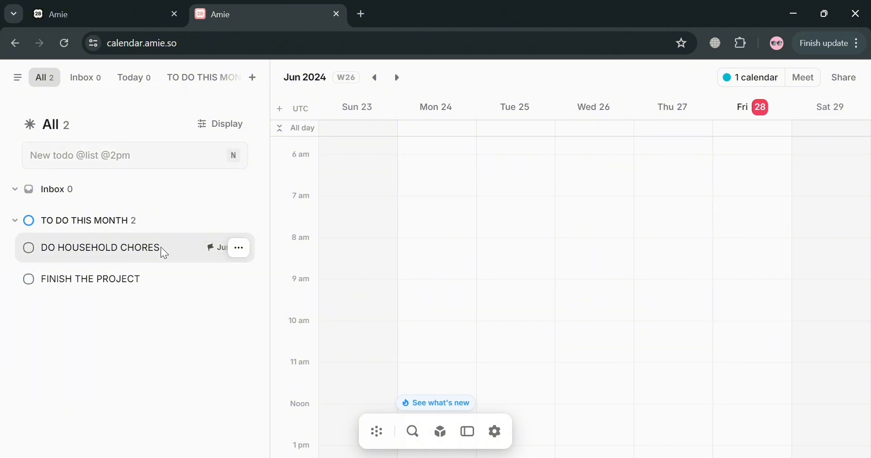
# Add subtodos WASH DISHES and SWEEP to DO HOUSEHOLD CHORES, with only SWEEP marked done
pyautogui.click(161, 247)
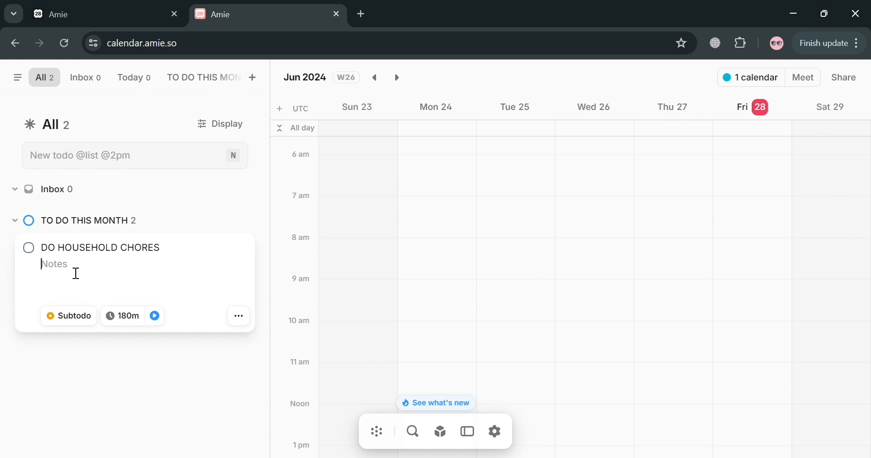
pyautogui.click(83, 327)
pyautogui.write('WASH DISHES')
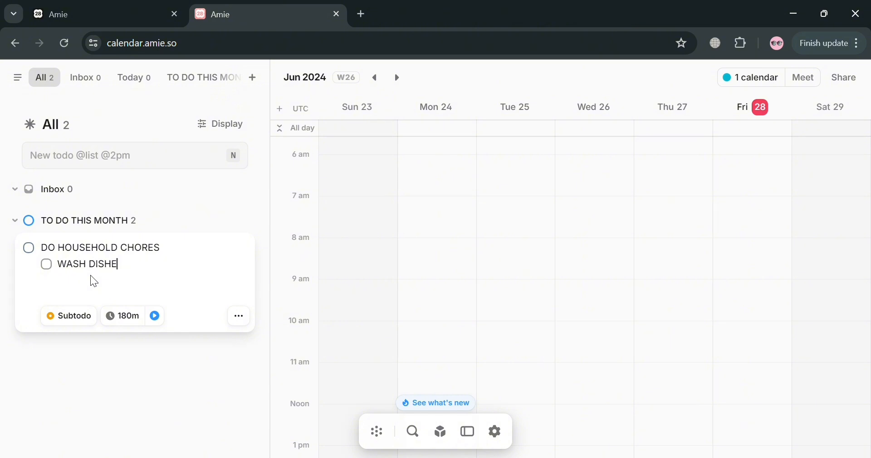
pyautogui.press('Return')
pyautogui.write('WAHS')
pyautogui.press('BackSpace')
pyautogui.press('BackSpace')
pyautogui.press('BackSpace')
pyautogui.press('BackSpace')
pyautogui.write('SWEEP')
pyautogui.click(47, 264)
pyautogui.click(46, 280)
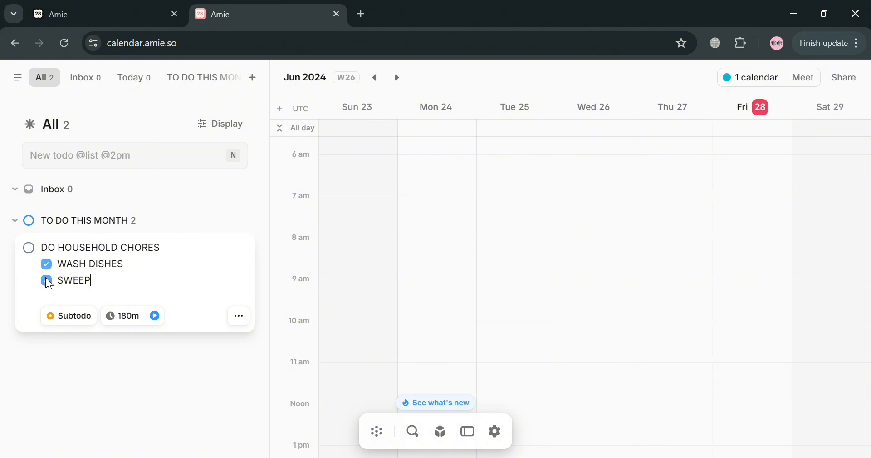
pyautogui.click(47, 265)
# Drag DO HOUSEHOLD CHORES onto Saturday June 29 at 8:45 AM, discarding the stray new event
pyautogui.click(109, 336)
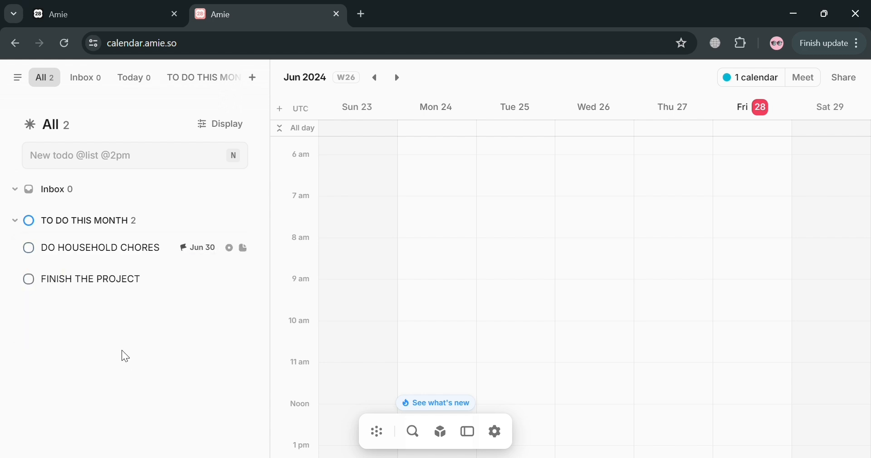
pyautogui.moveTo(120, 251); pyautogui.dragTo(867, 275)
pyautogui.click(712, 309)
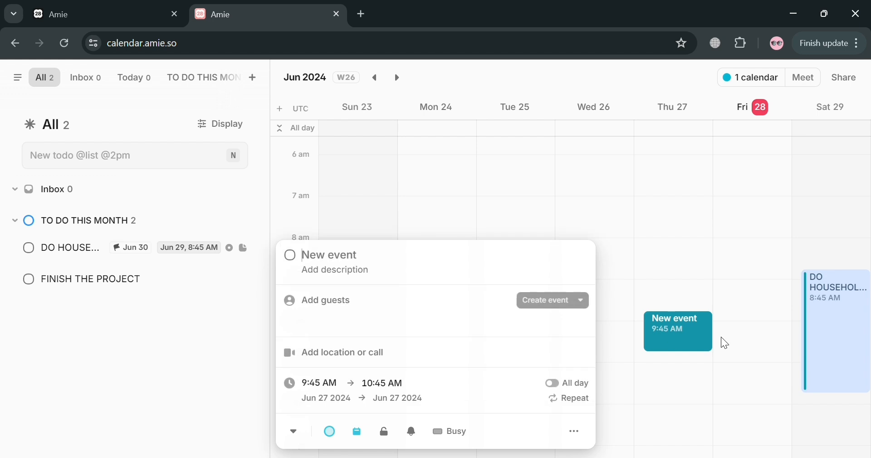
pyautogui.press('Escape')
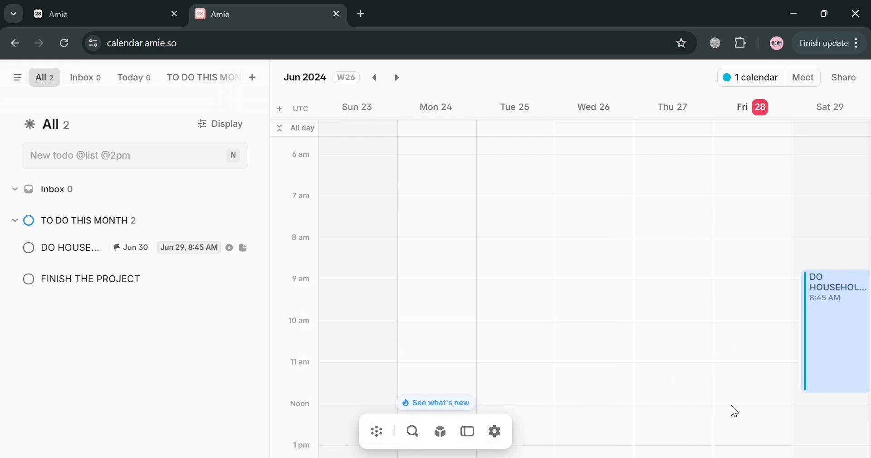
# Move the Saturday chores block earlier so it starts at 5:15 AM
pyautogui.scroll(-5, 625, 318)
pyautogui.scroll(6, 625, 319)
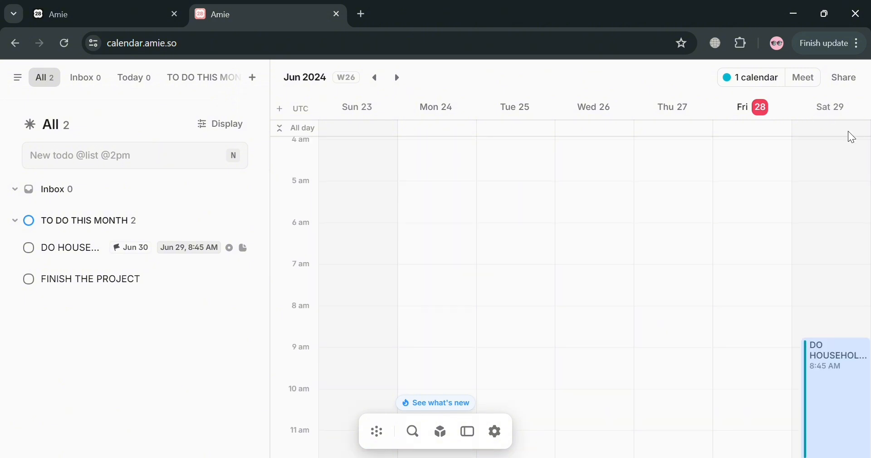
pyautogui.moveTo(841, 357); pyautogui.dragTo(823, 225)
pyautogui.moveTo(841, 321); pyautogui.dragTo(843, 374)
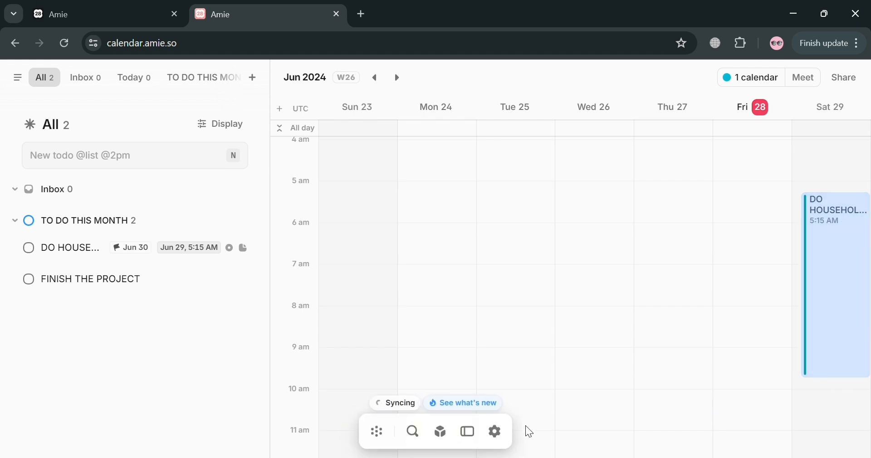
# Browse two weeks ahead into July and return to the week of June 23
pyautogui.scroll(-3, 527, 429)
pyautogui.scroll(5, 549, 413)
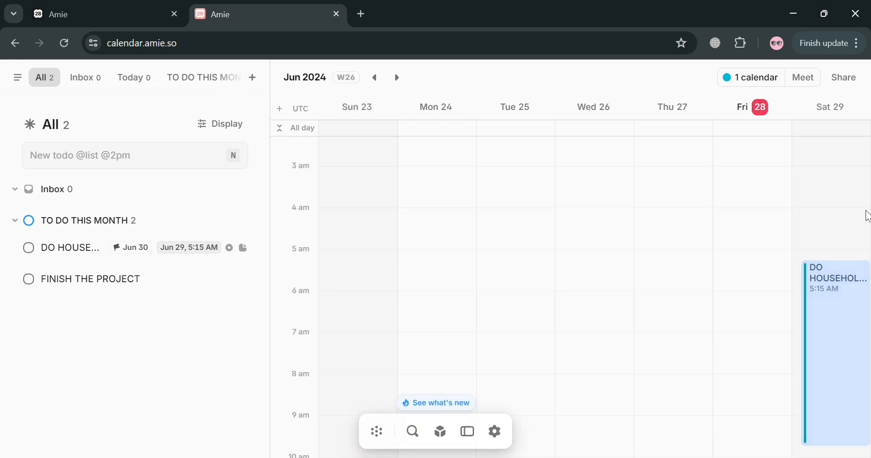
pyautogui.click(406, 85)
pyautogui.click(406, 86)
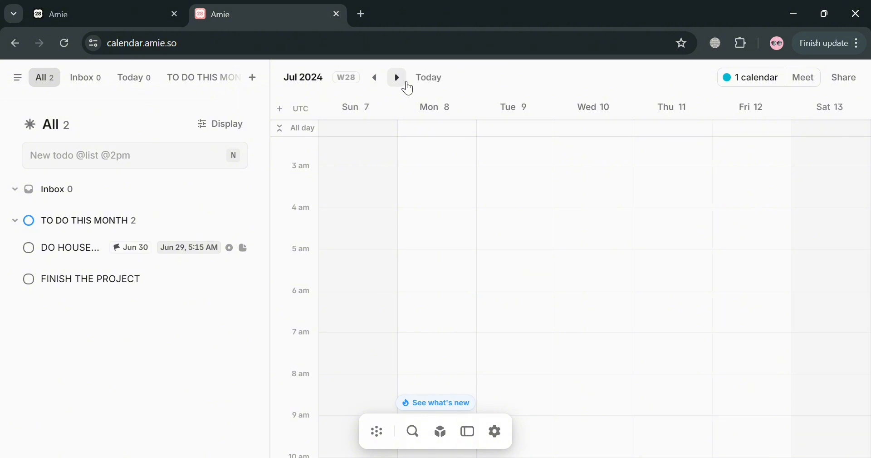
pyautogui.click(384, 82)
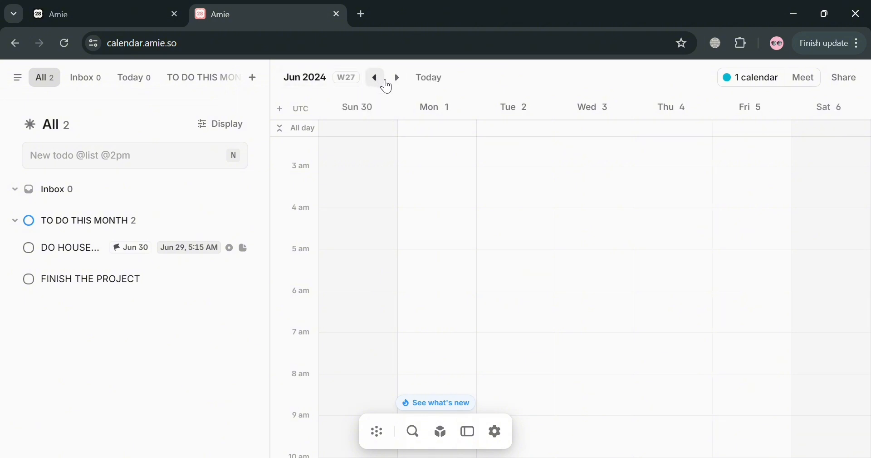
pyautogui.click(384, 82)
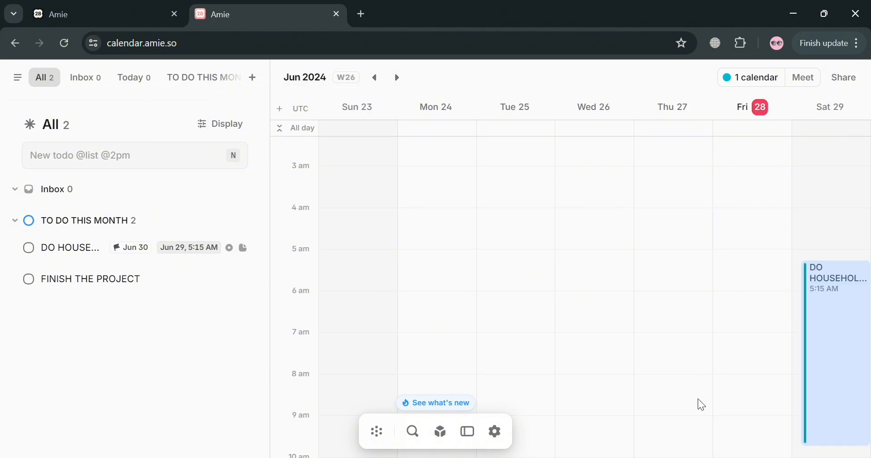
pyautogui.scroll(-9, 770, 386)
pyautogui.scroll(4, 769, 385)
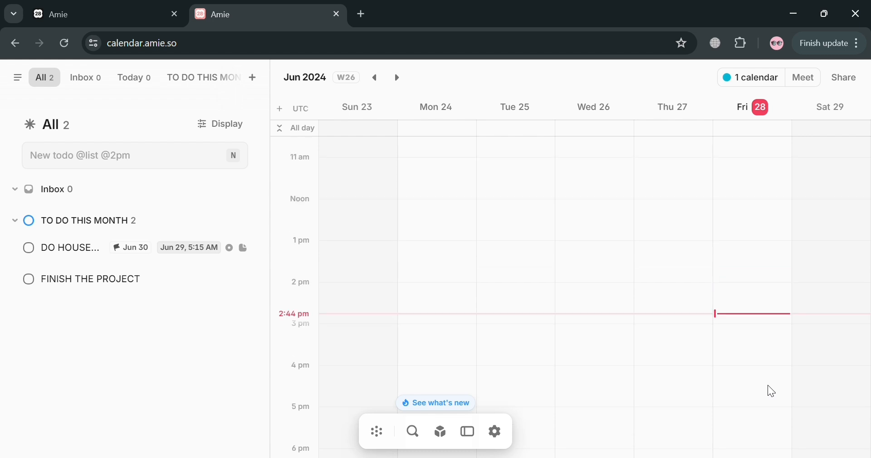
pyautogui.scroll(3, 768, 385)
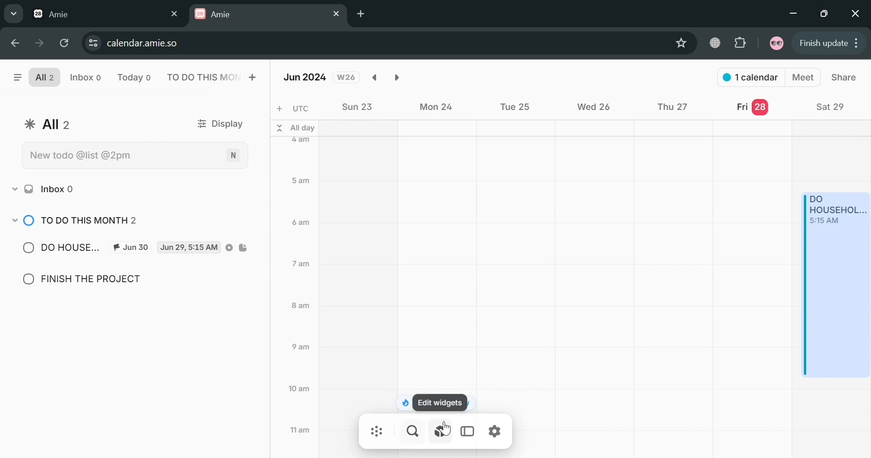
pyautogui.click(479, 438)
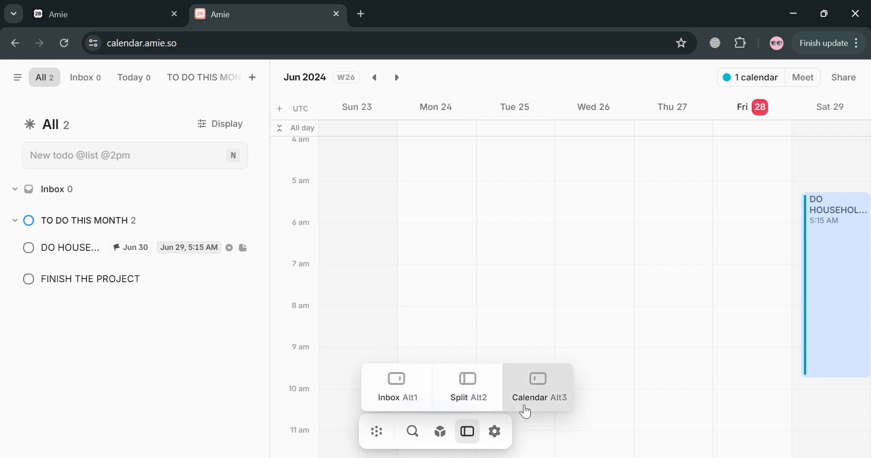
pyautogui.click(496, 432)
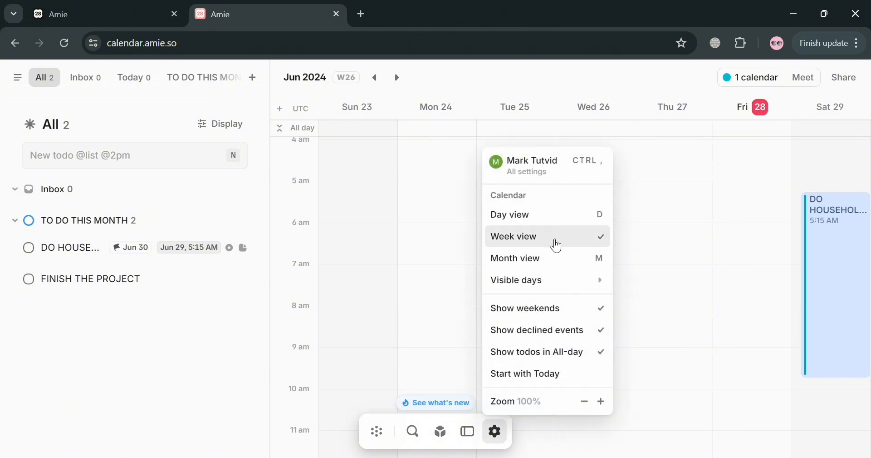
pyautogui.click(556, 258)
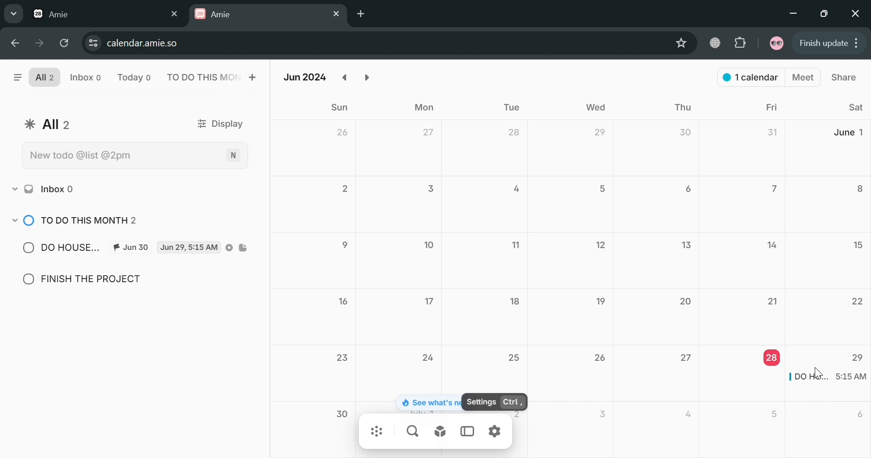
pyautogui.click(497, 433)
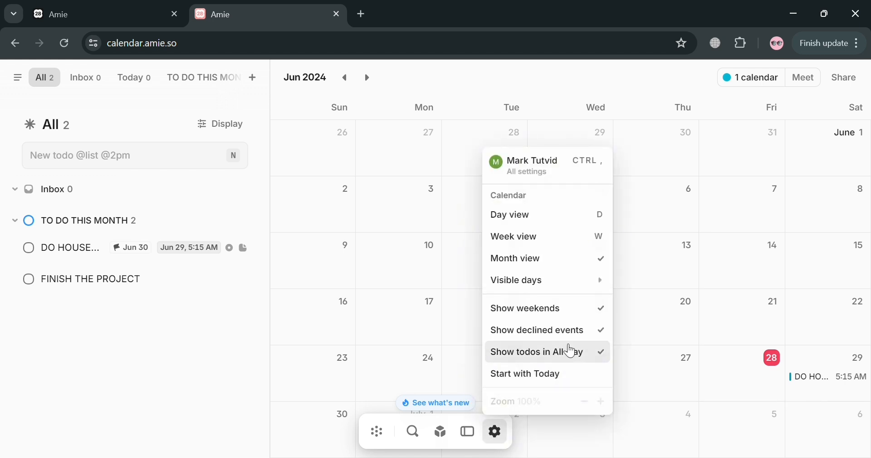
pyautogui.click(551, 241)
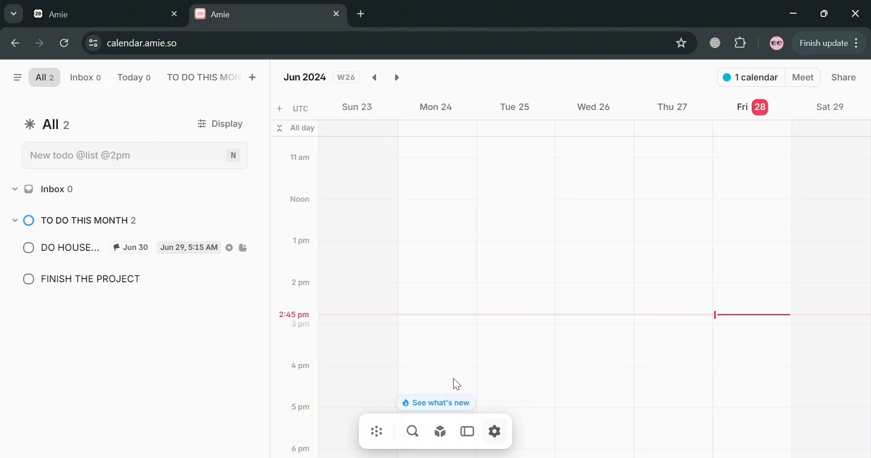
# Drag FINISH THE PROJECT onto Saturday June 29 at 10:15 AM and dismiss the AI Schedule popup
pyautogui.scroll(-5, 817, 347)
pyautogui.scroll(6, 817, 348)
pyautogui.scroll(6, 817, 348)
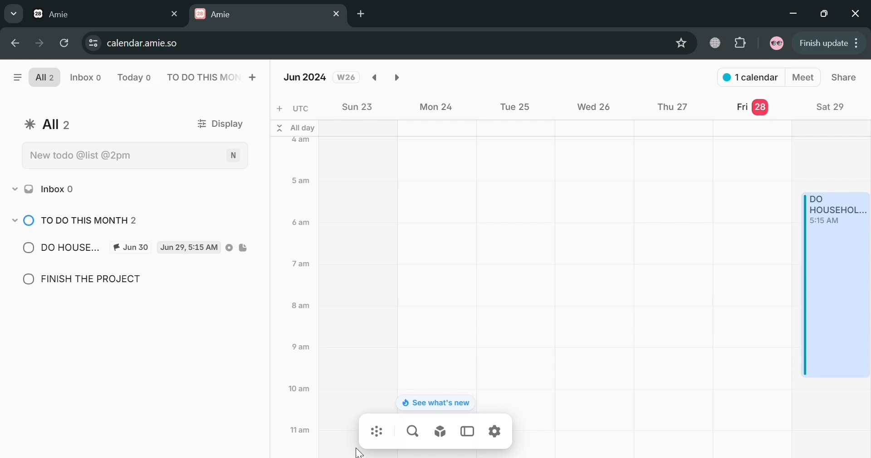
pyautogui.moveTo(91, 280); pyautogui.dragTo(869, 407)
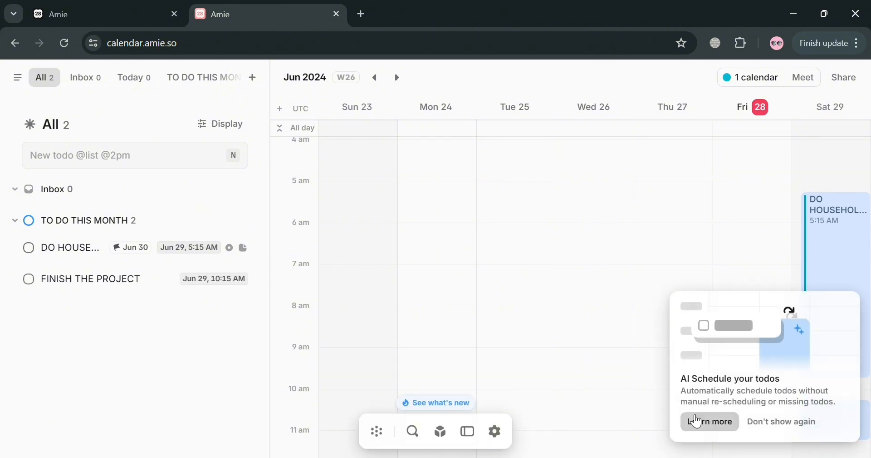
pyautogui.click(804, 420)
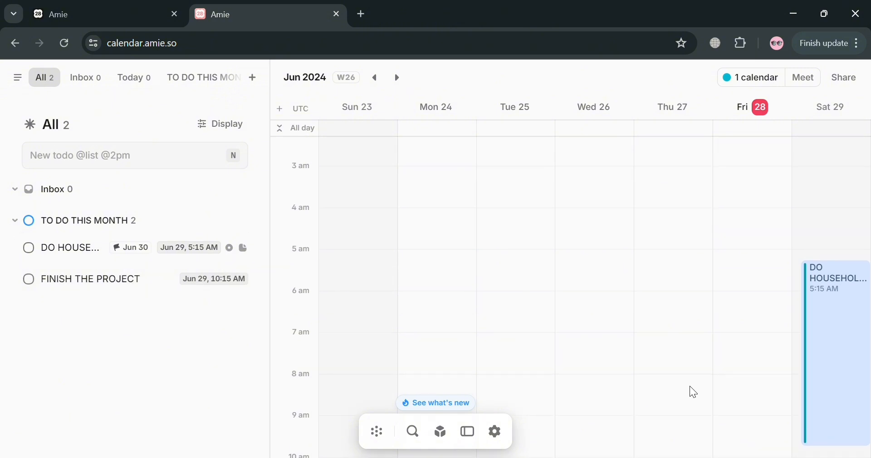
pyautogui.scroll(-10, 690, 389)
pyautogui.scroll(-2, 827, 356)
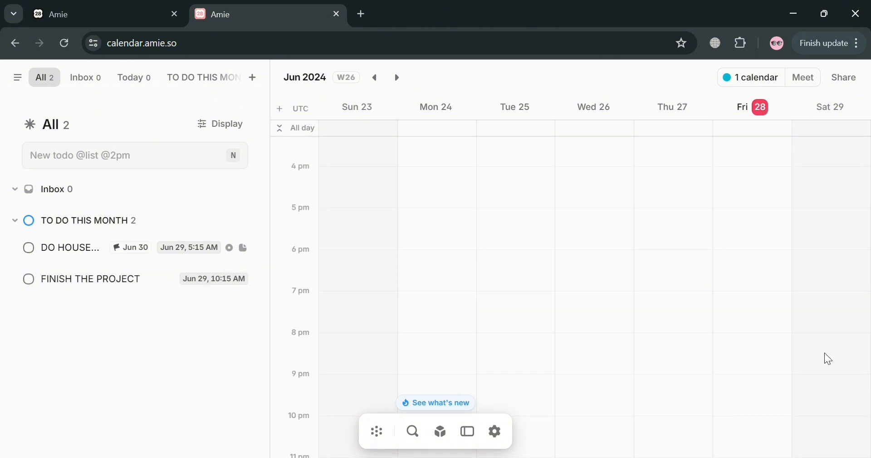
pyautogui.scroll(15, 826, 356)
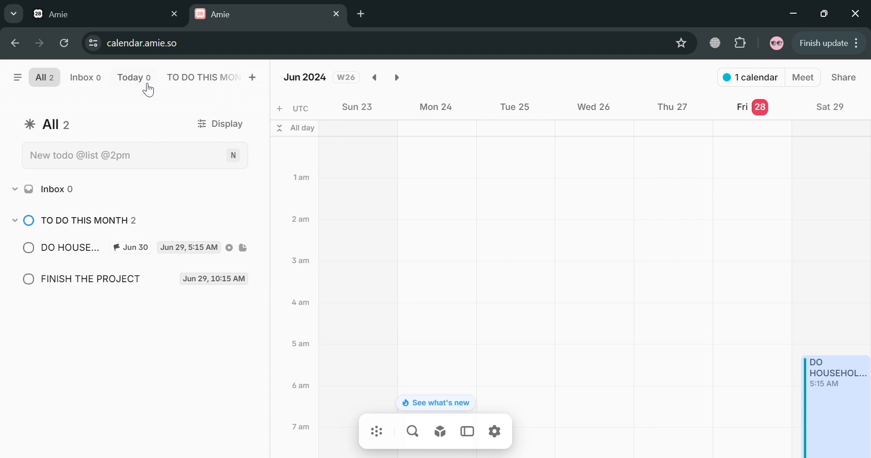
# Check the Inbox, Today and TO DO THIS MONTH lists, then open Appearance via Manage lists
pyautogui.click(88, 83)
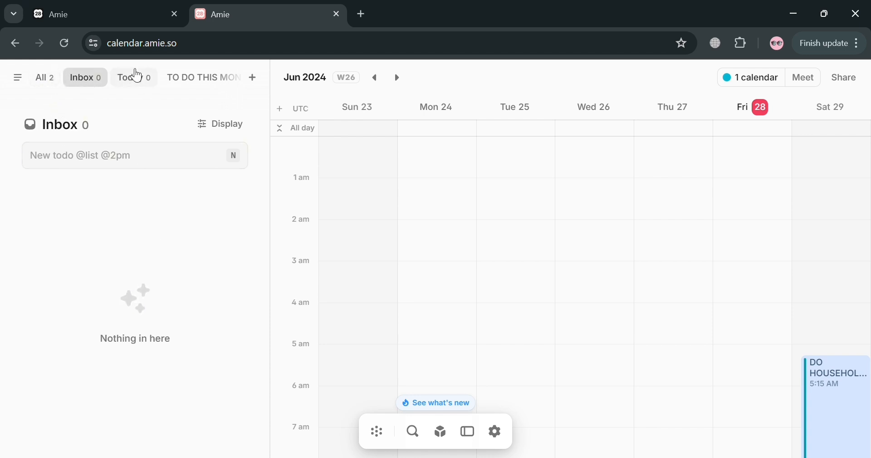
pyautogui.click(148, 83)
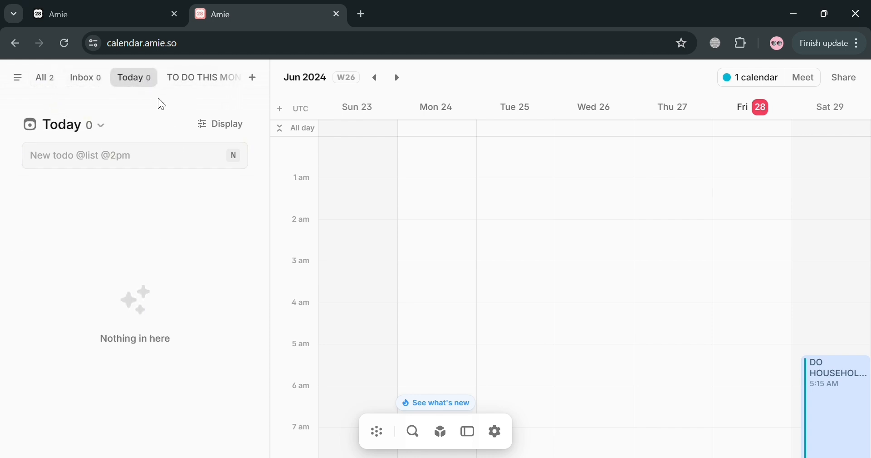
pyautogui.click(210, 76)
pyautogui.click(22, 79)
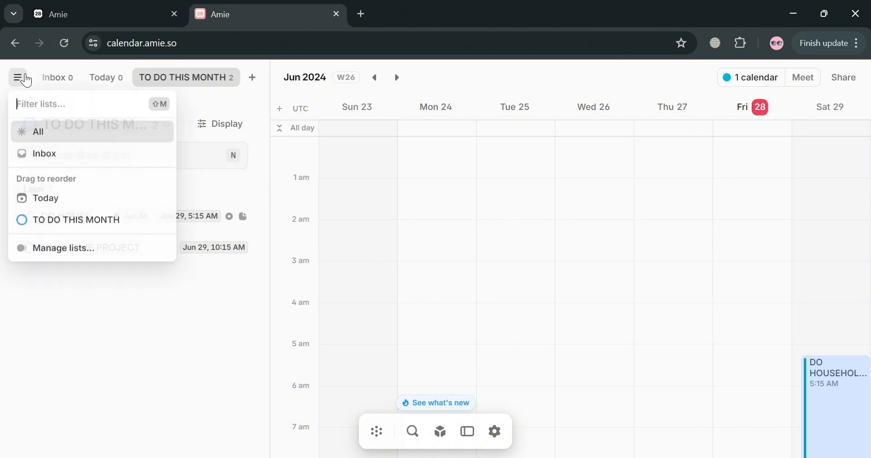
pyautogui.click(85, 249)
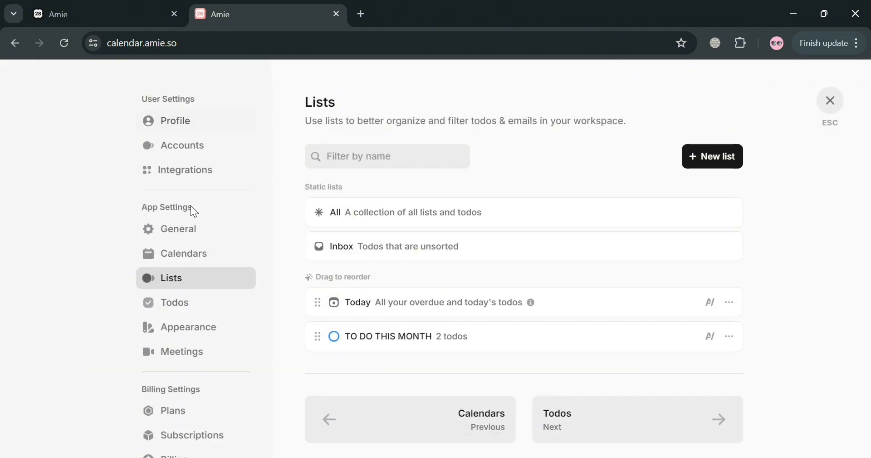
pyautogui.click(195, 327)
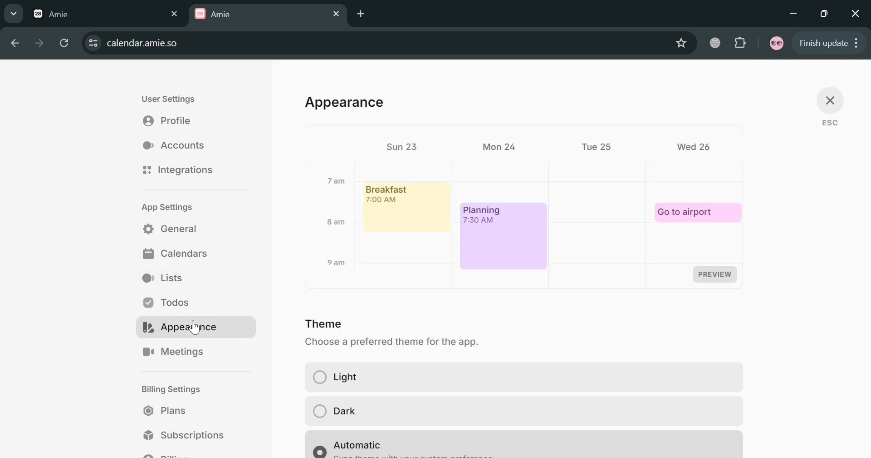
pyautogui.scroll(-2, 322, 357)
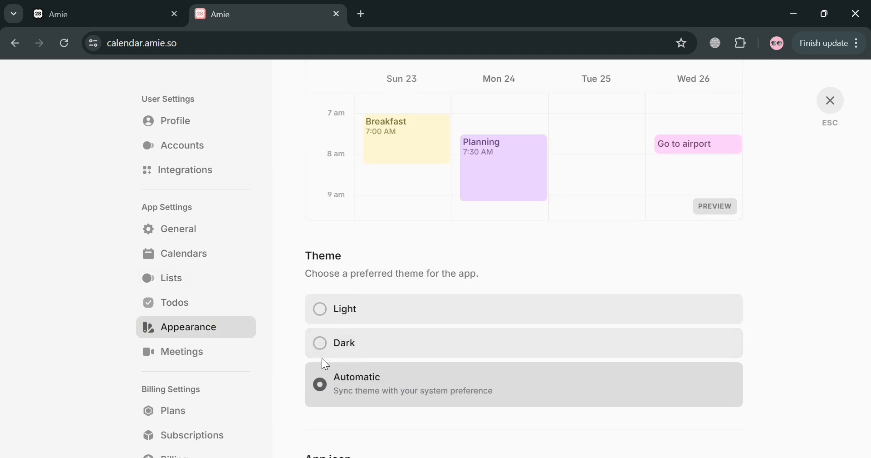
# Set the app theme to Dark, then look through Meetings and the Integrations list
pyautogui.click(322, 350)
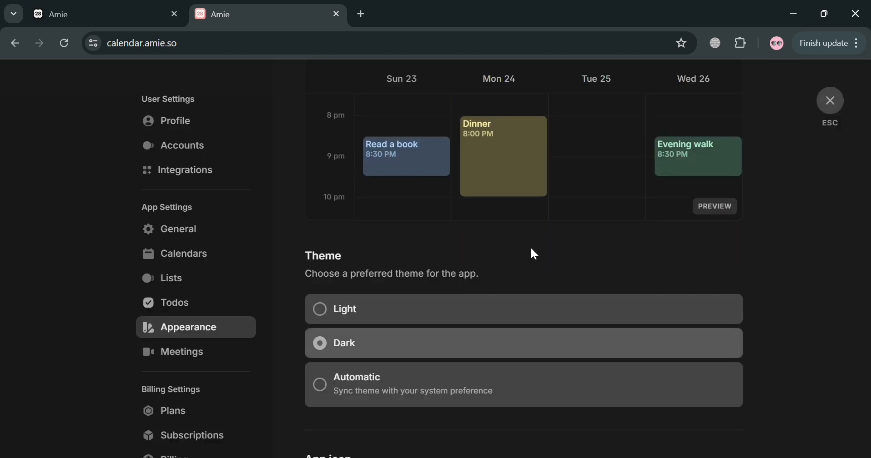
pyautogui.scroll(2, 530, 252)
pyautogui.click(190, 363)
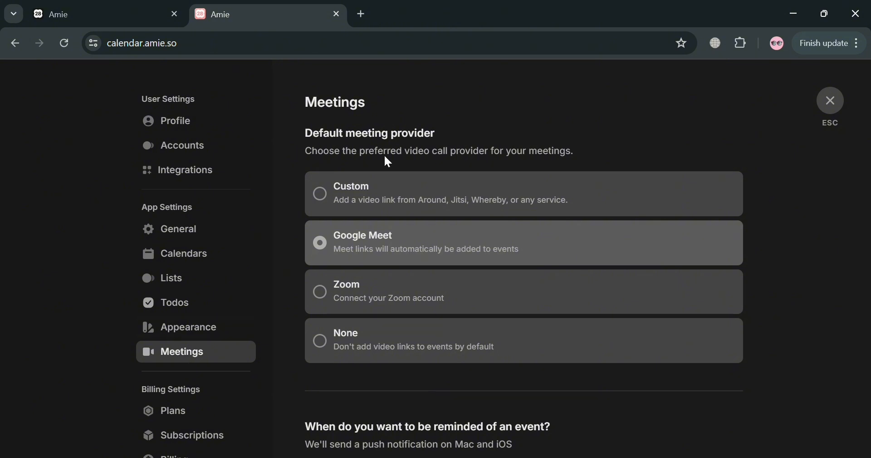
pyautogui.click(324, 295)
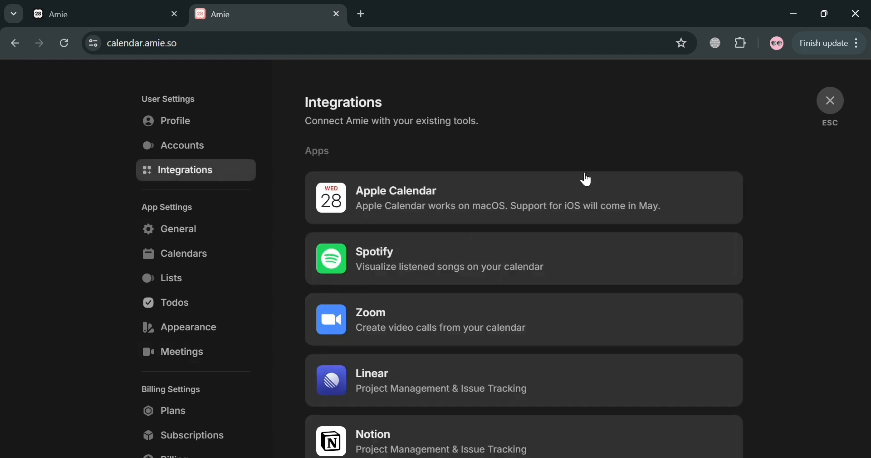
pyautogui.scroll(-5, 383, 239)
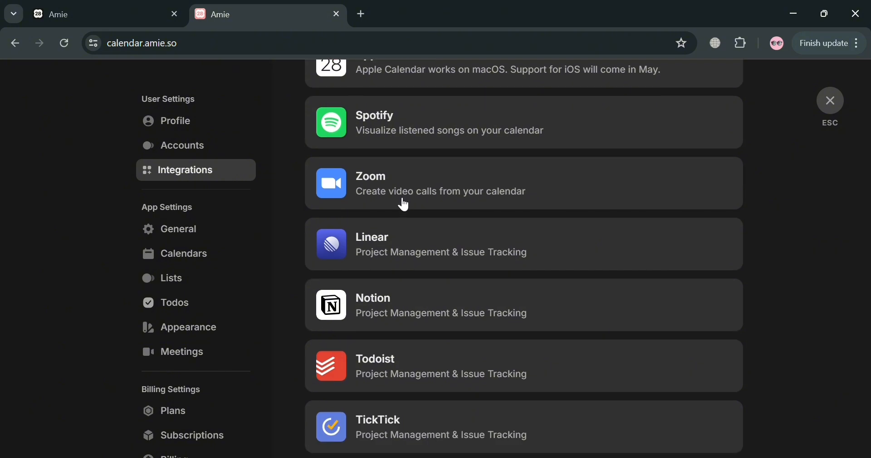
pyautogui.scroll(-8, 374, 181)
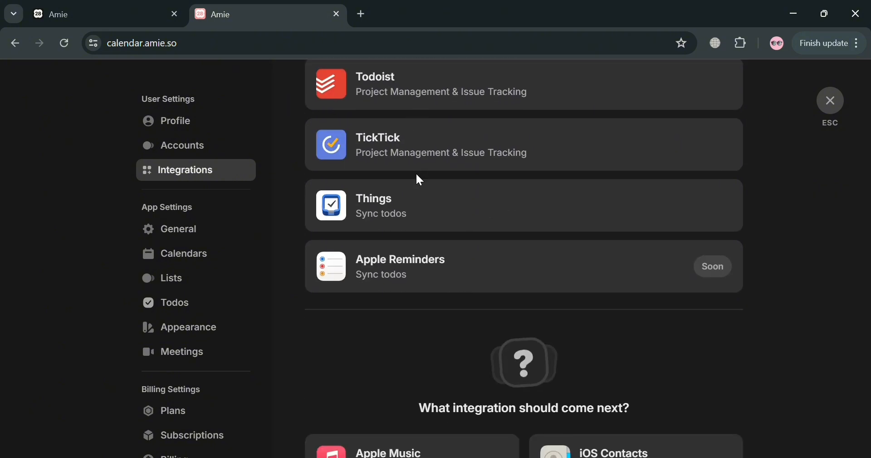
pyautogui.scroll(-5, 395, 204)
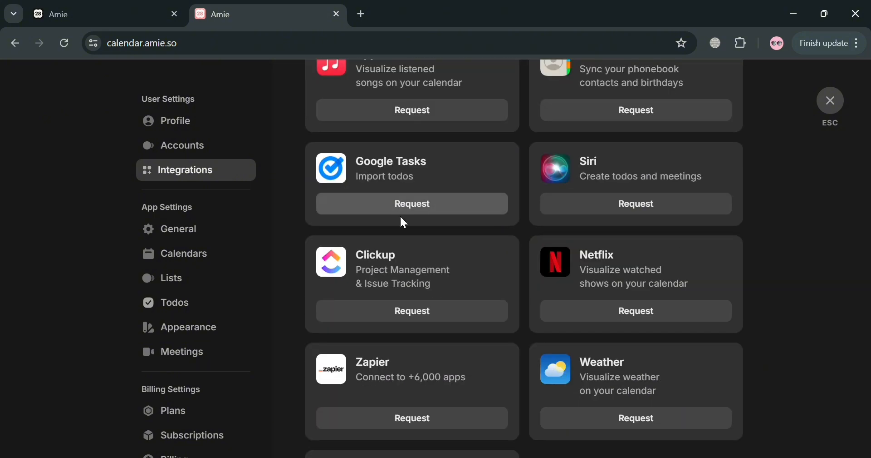
pyautogui.scroll(-4, 391, 251)
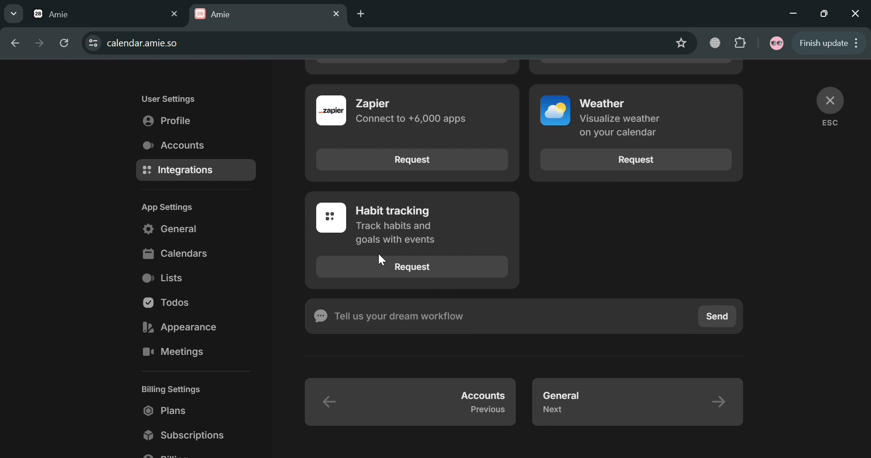
# Review General settings: timezones, start day, 12-hour time and Month-Day-Year date format
pyautogui.click(221, 232)
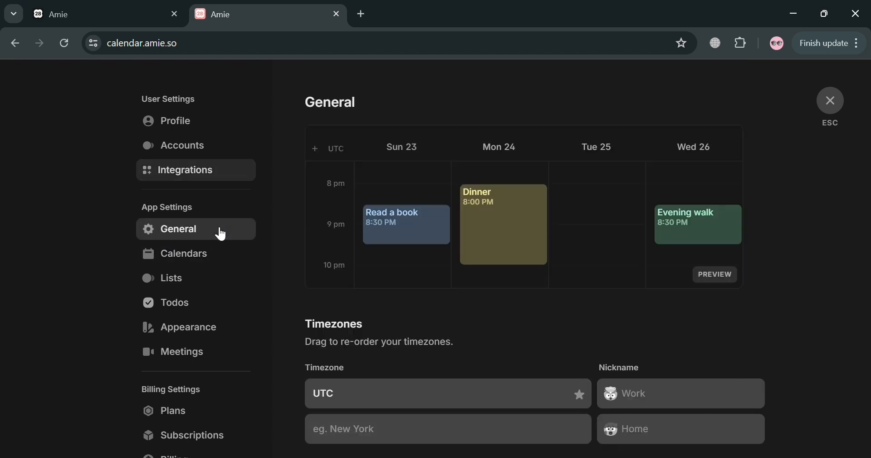
pyautogui.scroll(-3, 519, 261)
pyautogui.scroll(-5, 466, 248)
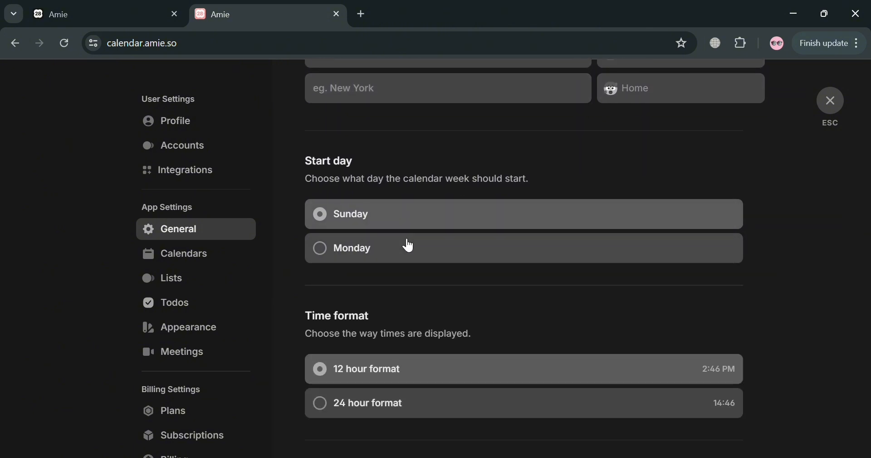
pyautogui.scroll(-4, 456, 239)
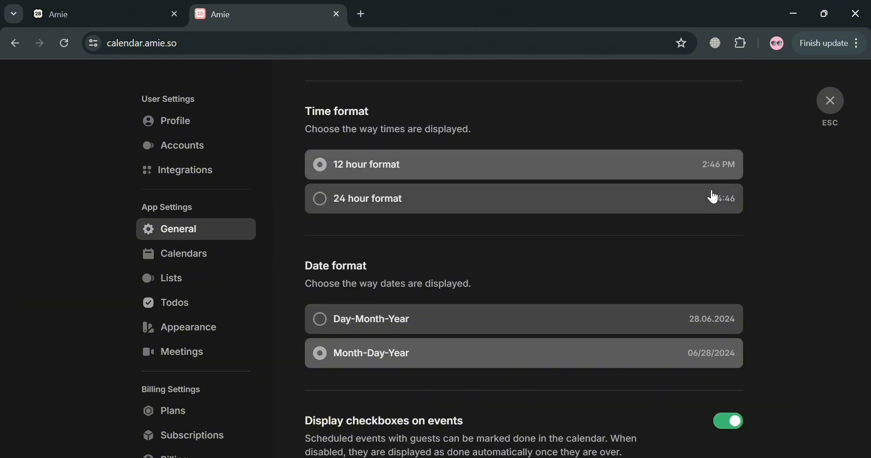
pyautogui.scroll(-2, 617, 258)
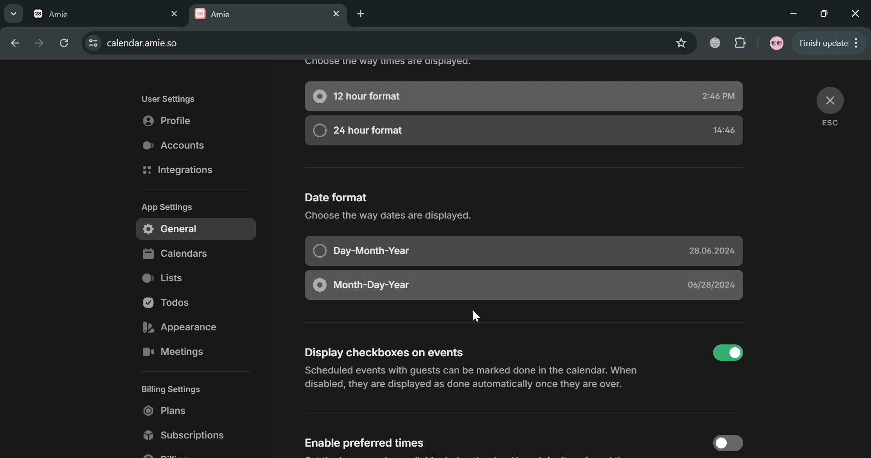
pyautogui.scroll(-1, 519, 334)
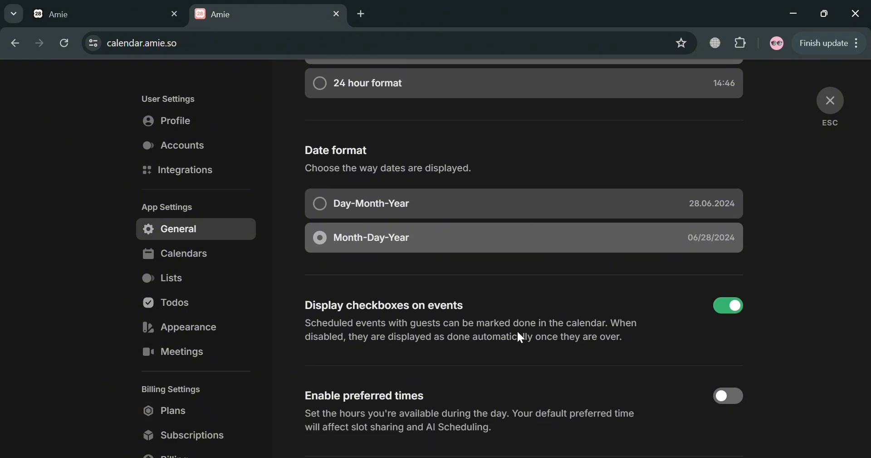
pyautogui.scroll(-3, 518, 332)
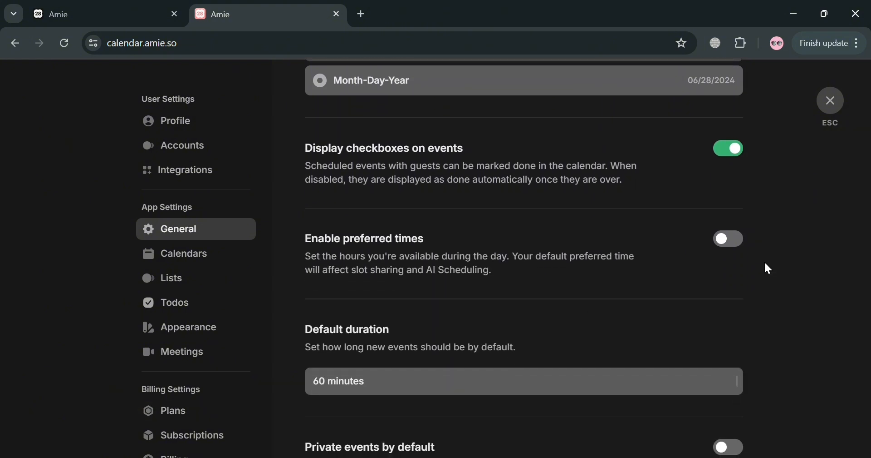
pyautogui.scroll(-4, 699, 296)
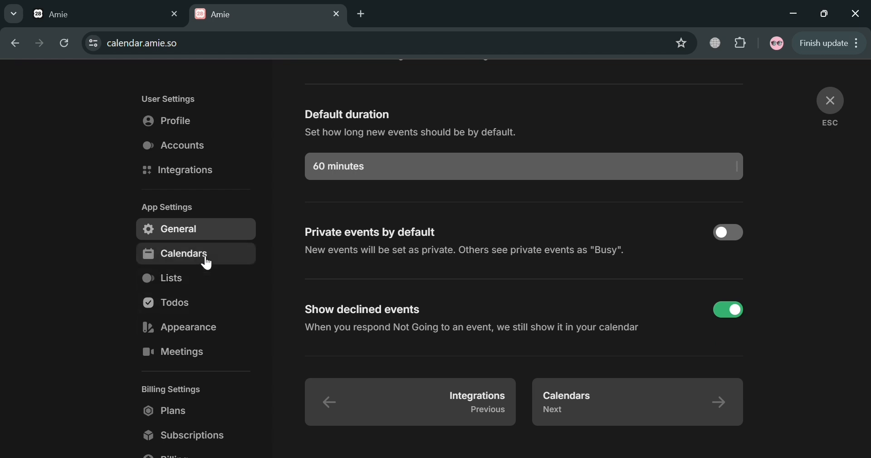
# Switch between Calendars and Lists settings, ending on Lists showing TO DO THIS MONTH (2 todos)
pyautogui.click(207, 262)
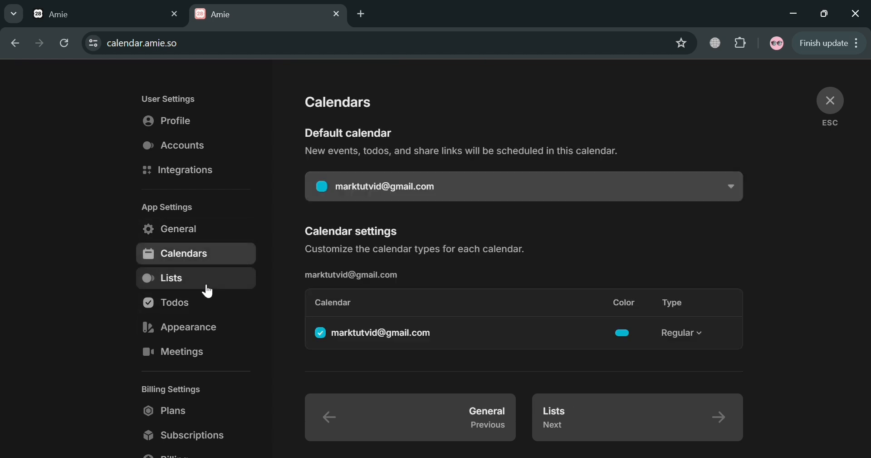
pyautogui.click(207, 290)
pyautogui.click(222, 254)
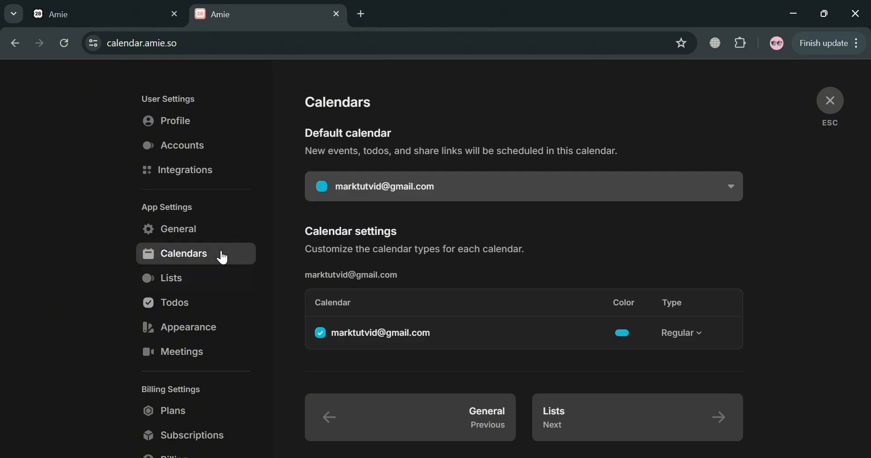
pyautogui.scroll(-1, 437, 325)
pyautogui.click(225, 288)
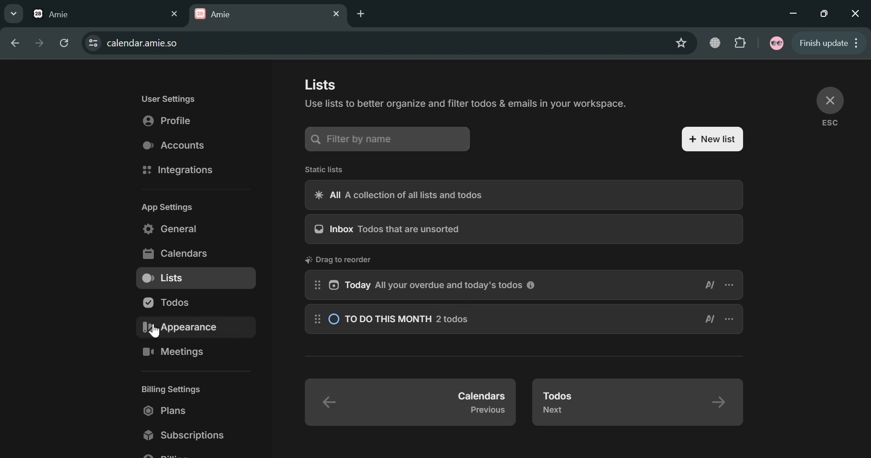
# Look through the Todos, Meetings and Plans settings pages
pyautogui.click(173, 300)
pyautogui.click(220, 357)
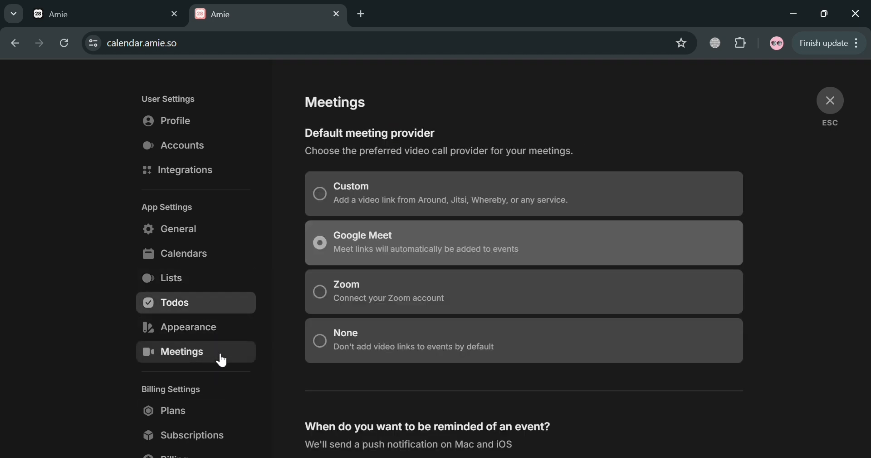
pyautogui.scroll(-2, 209, 386)
pyautogui.click(219, 345)
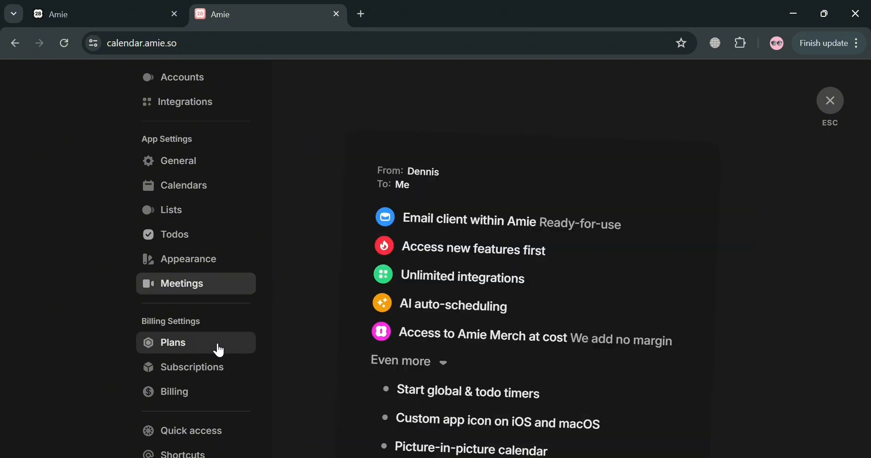
pyautogui.scroll(-3, 444, 360)
pyautogui.scroll(-3, 444, 358)
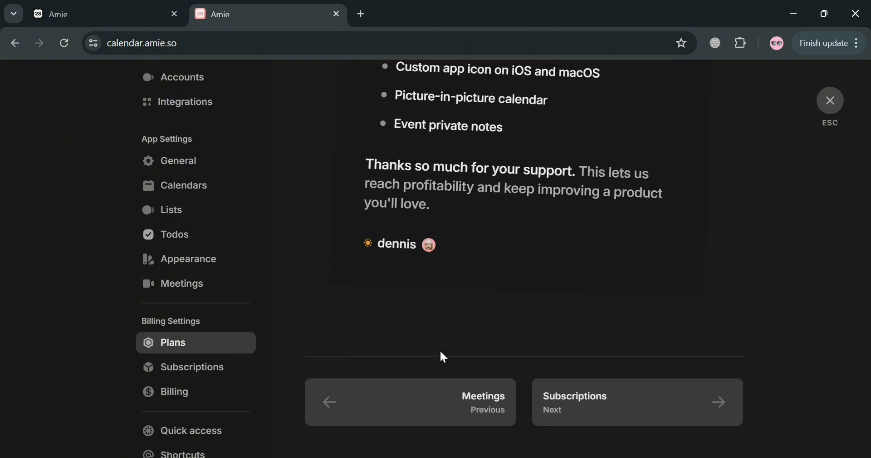
pyautogui.scroll(-4, 203, 435)
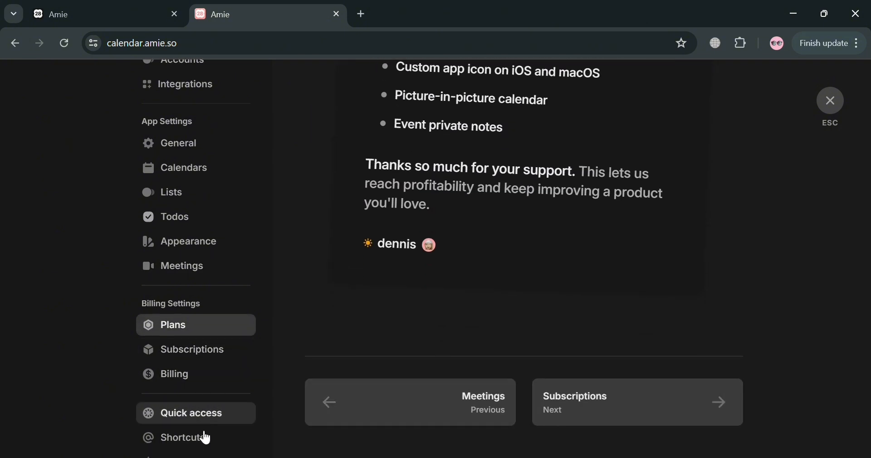
pyautogui.scroll(-1, 216, 344)
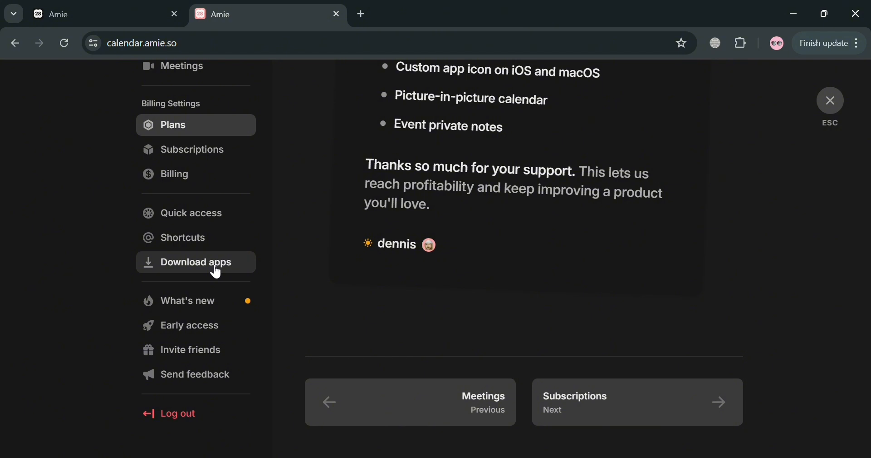
# View the Shortcuts and Quick access pages, then close settings back to the calendar
pyautogui.click(215, 245)
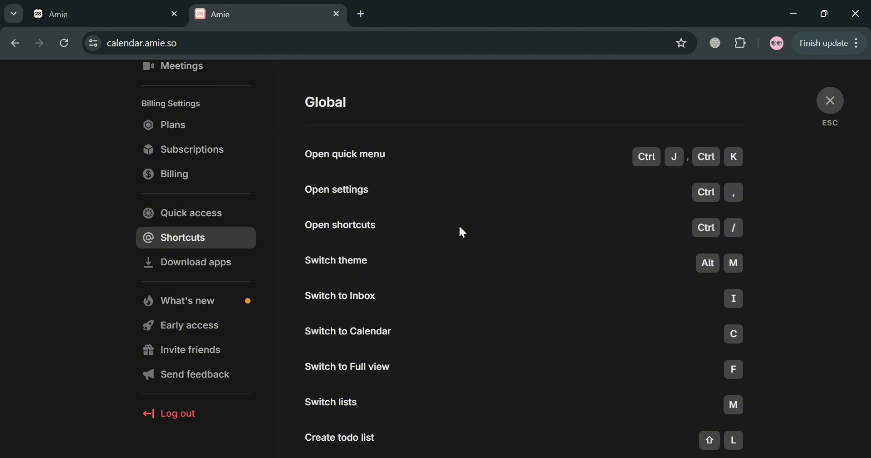
pyautogui.click(229, 213)
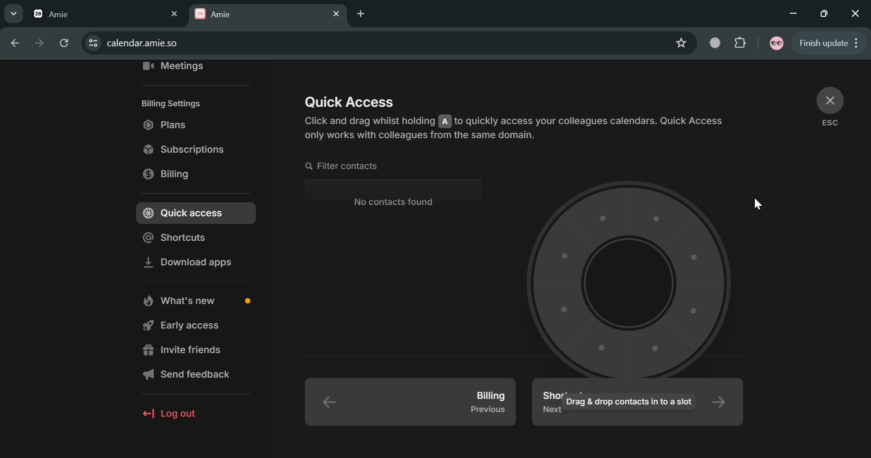
pyautogui.click(830, 102)
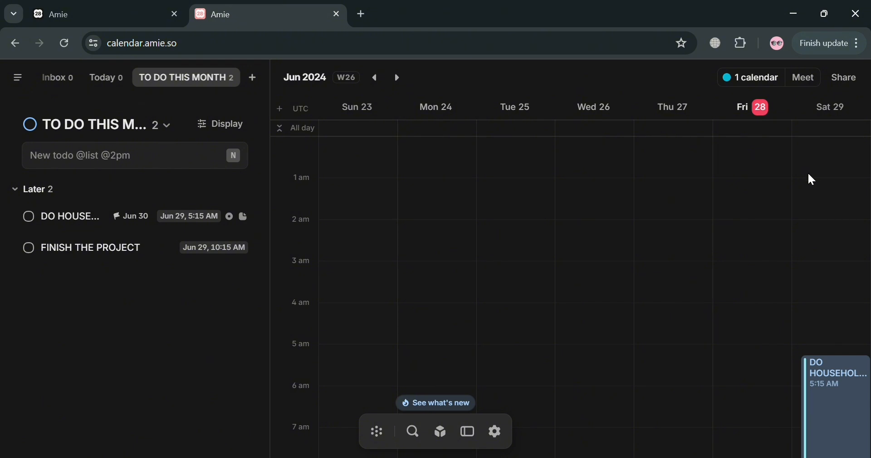
# Zoom the page in and start a new share link from the Share popup
pyautogui.hotkey('ctrl', '+')
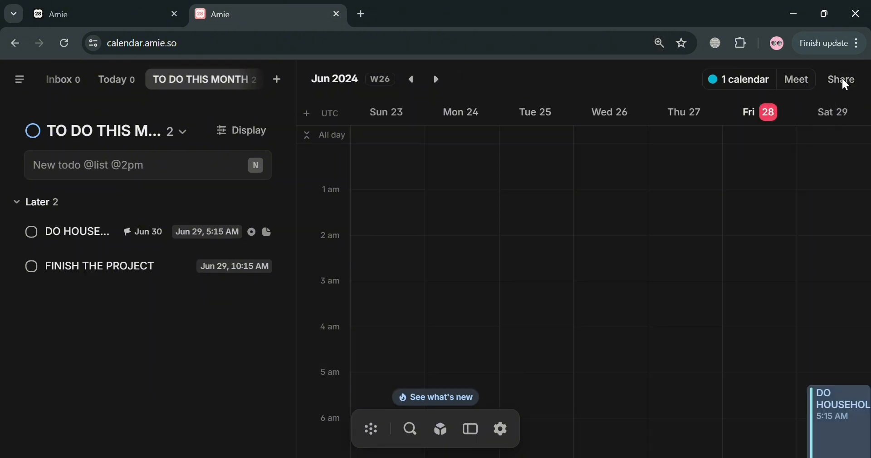
pyautogui.click(853, 84)
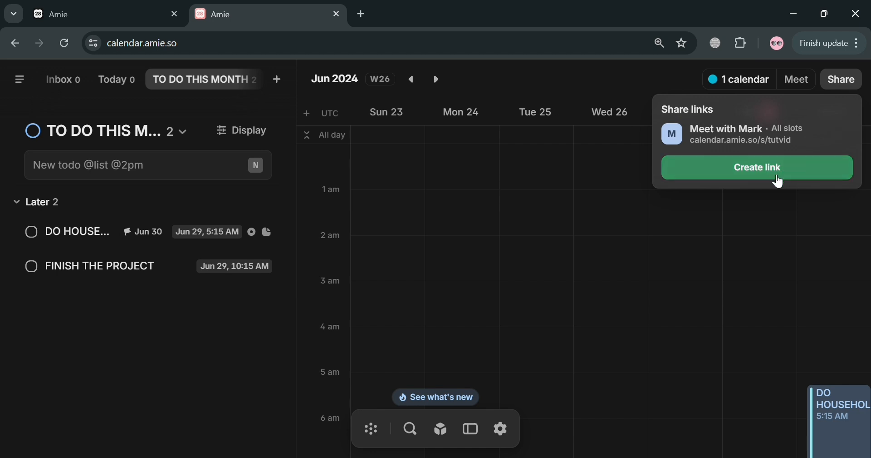
pyautogui.click(723, 172)
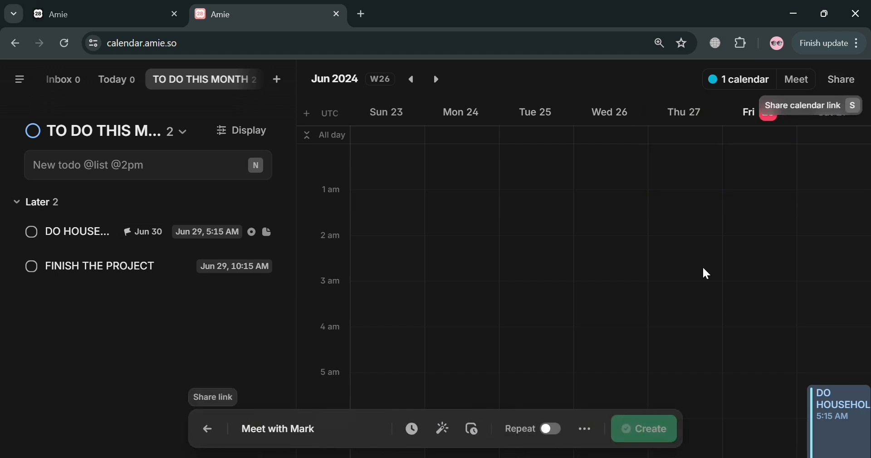
pyautogui.click(645, 428)
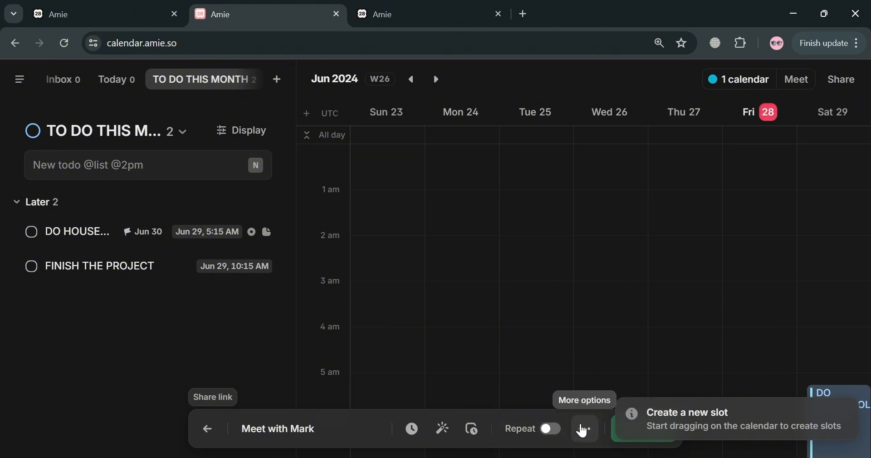
# Set the new link's slot duration to one hour and review its options and details
pyautogui.click(585, 429)
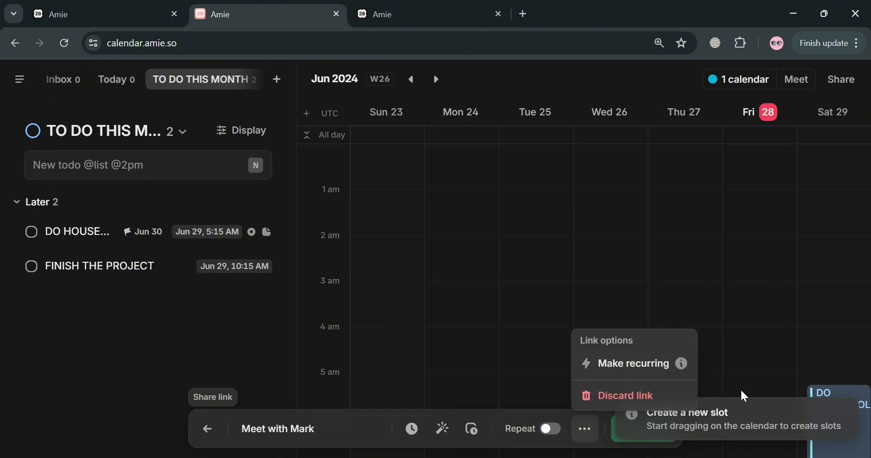
pyautogui.click(299, 428)
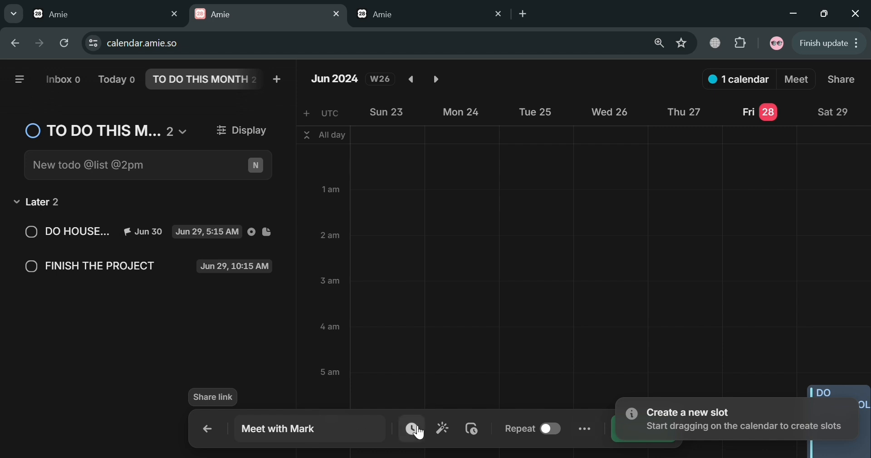
pyautogui.click(423, 434)
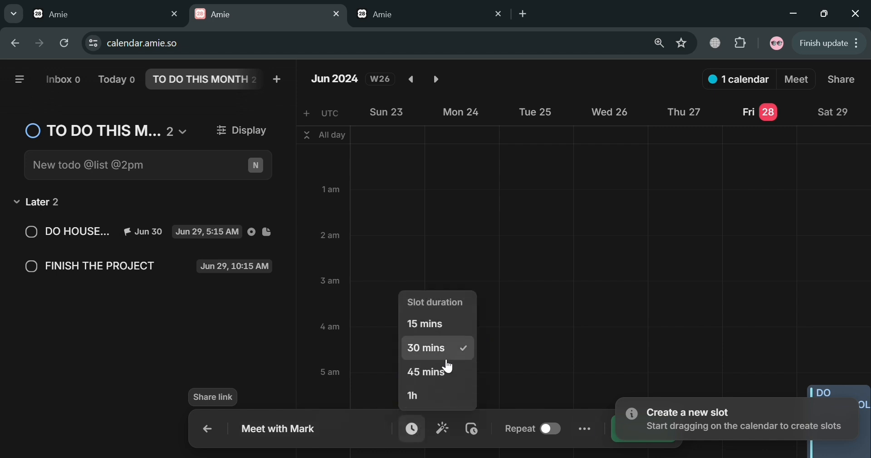
pyautogui.click(451, 399)
pyautogui.click(445, 429)
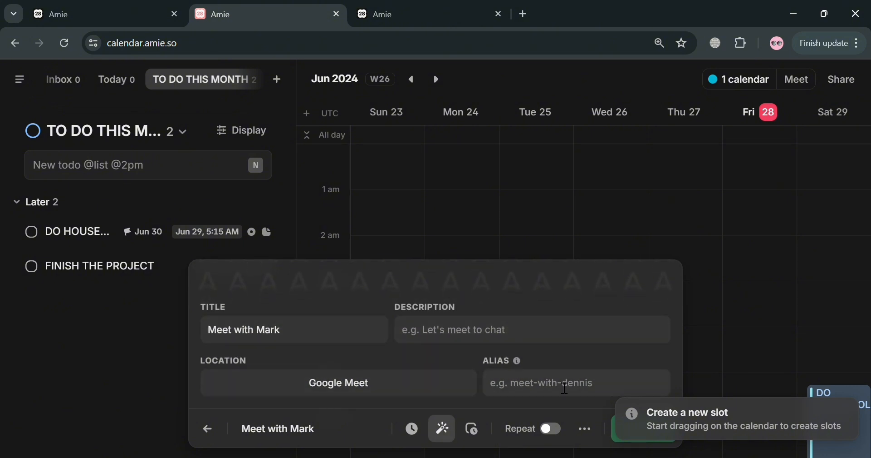
pyautogui.click(726, 338)
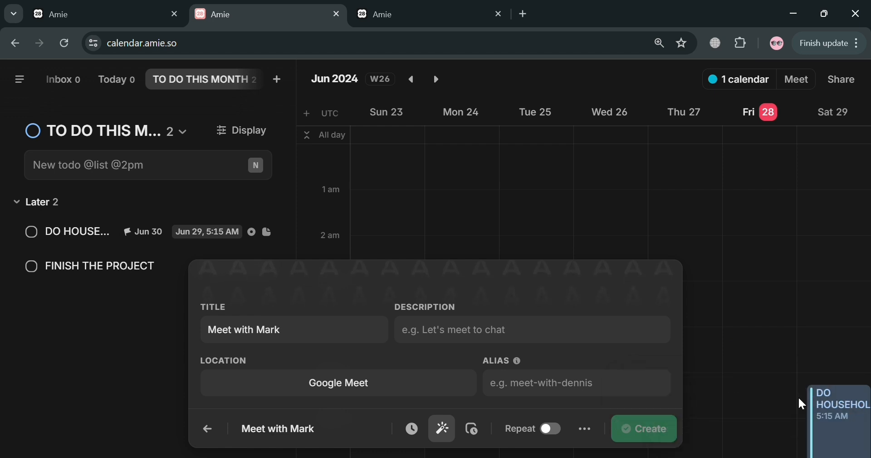
pyautogui.click(586, 428)
# Copy the Meet with Mark share link and paste it into a new browser tab
pyautogui.click(789, 245)
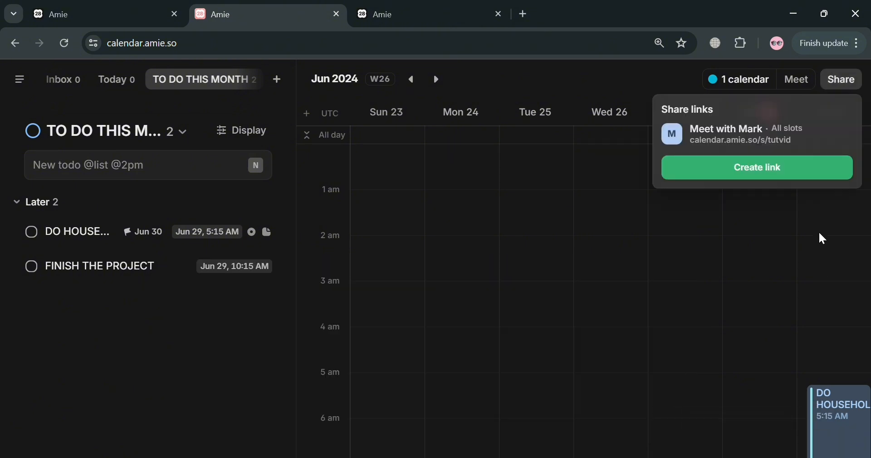
pyautogui.moveTo(819, 129)
pyautogui.click(850, 135)
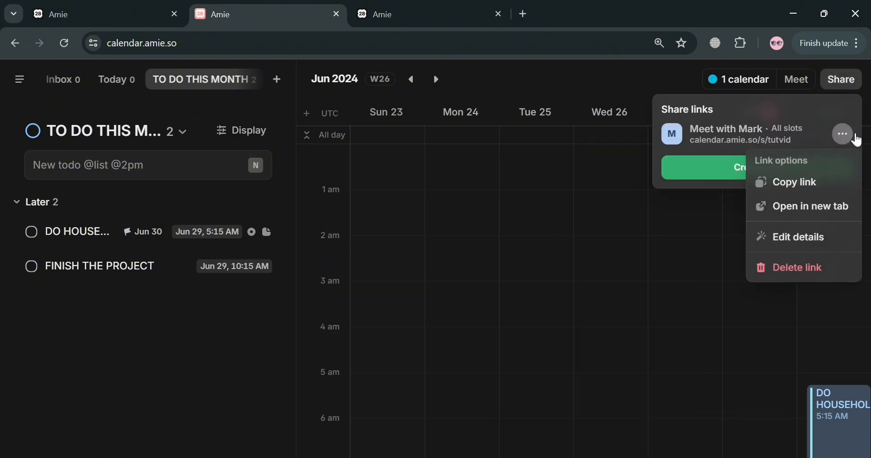
pyautogui.click(829, 187)
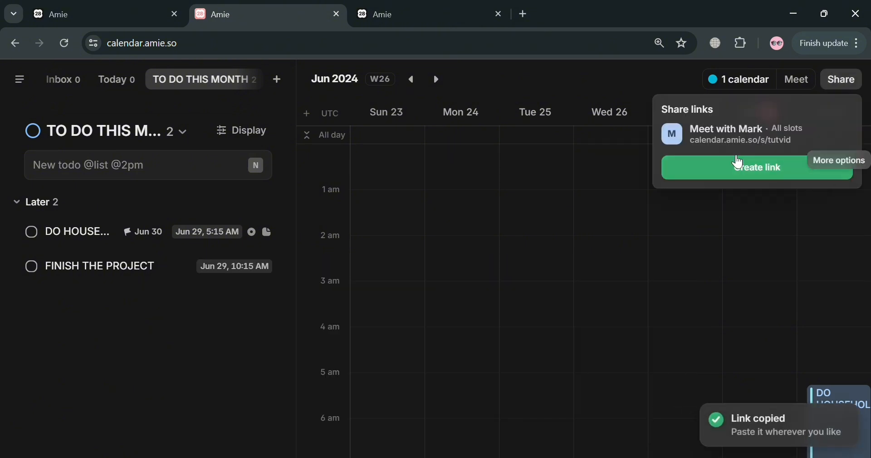
pyautogui.click(525, 15)
pyautogui.hotkey('ctrl', 'v')
# Load the Meet with Mark booking page and scroll through it
pyautogui.press('Return')
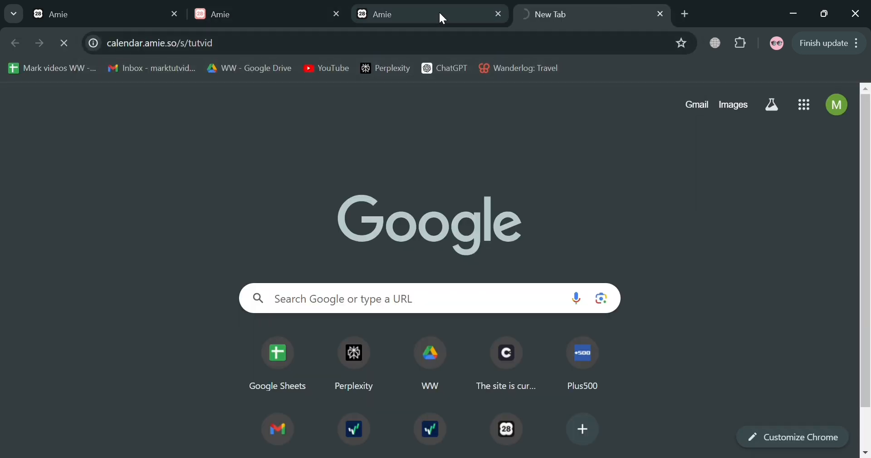
pyautogui.click(499, 14)
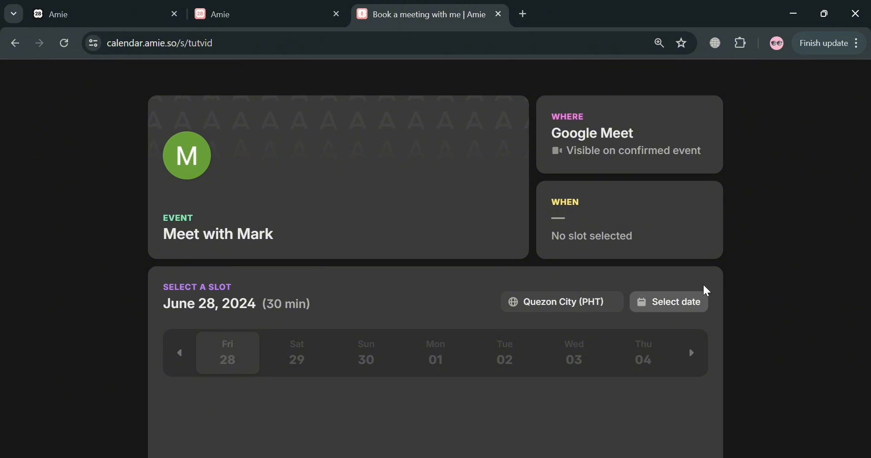
pyautogui.scroll(-5, 721, 288)
pyautogui.scroll(1, 724, 329)
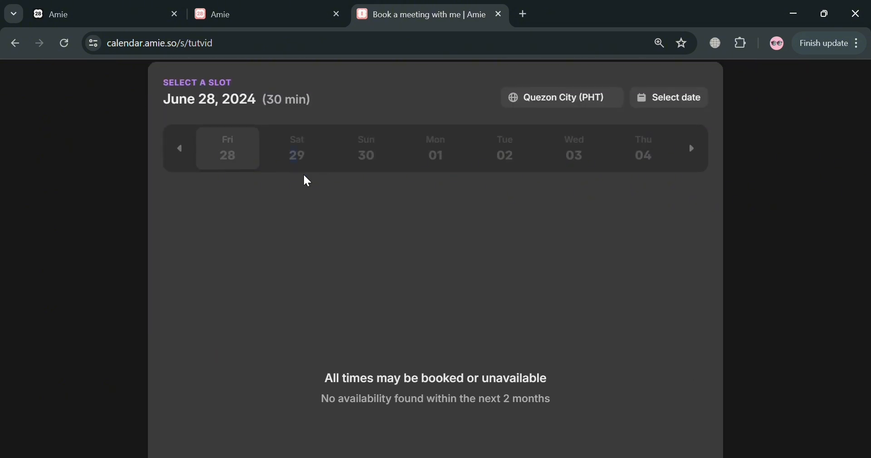
pyautogui.scroll(5, 304, 178)
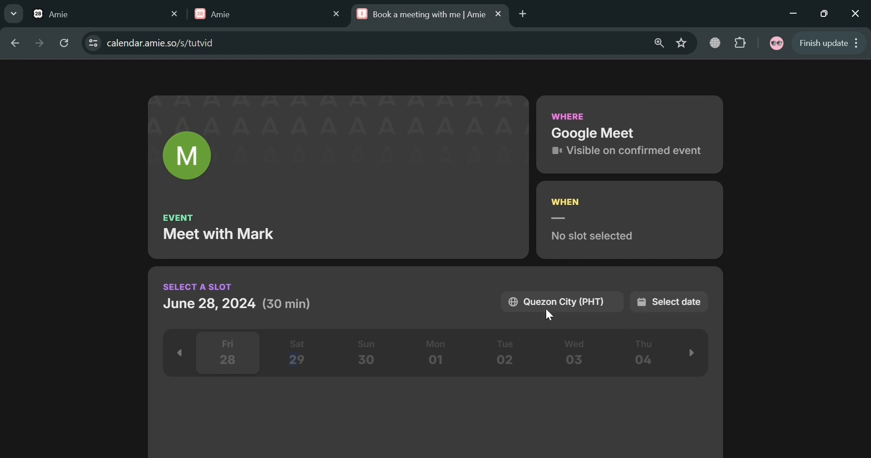
# Return to the calendar tab, showing the Jun 23–29 week again
pyautogui.click(295, 9)
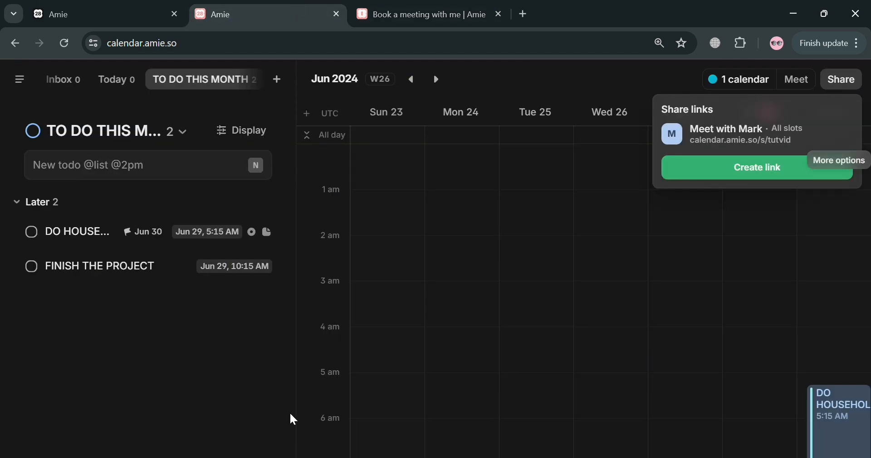
pyautogui.click(437, 81)
pyautogui.click(412, 80)
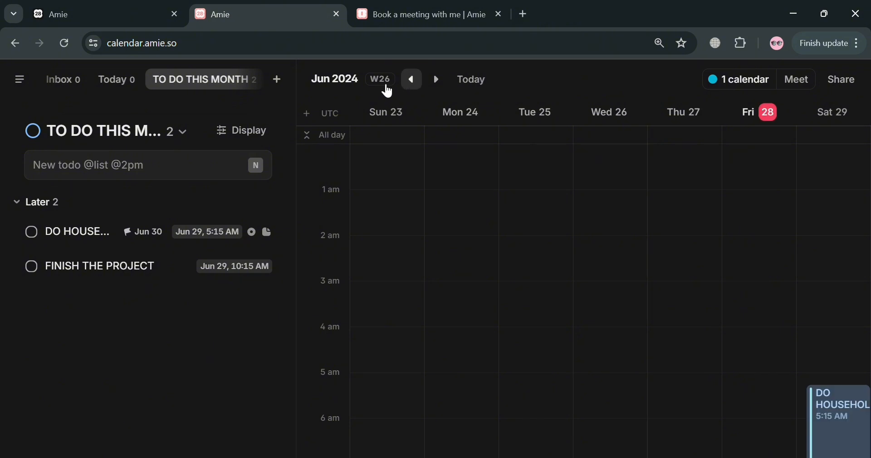